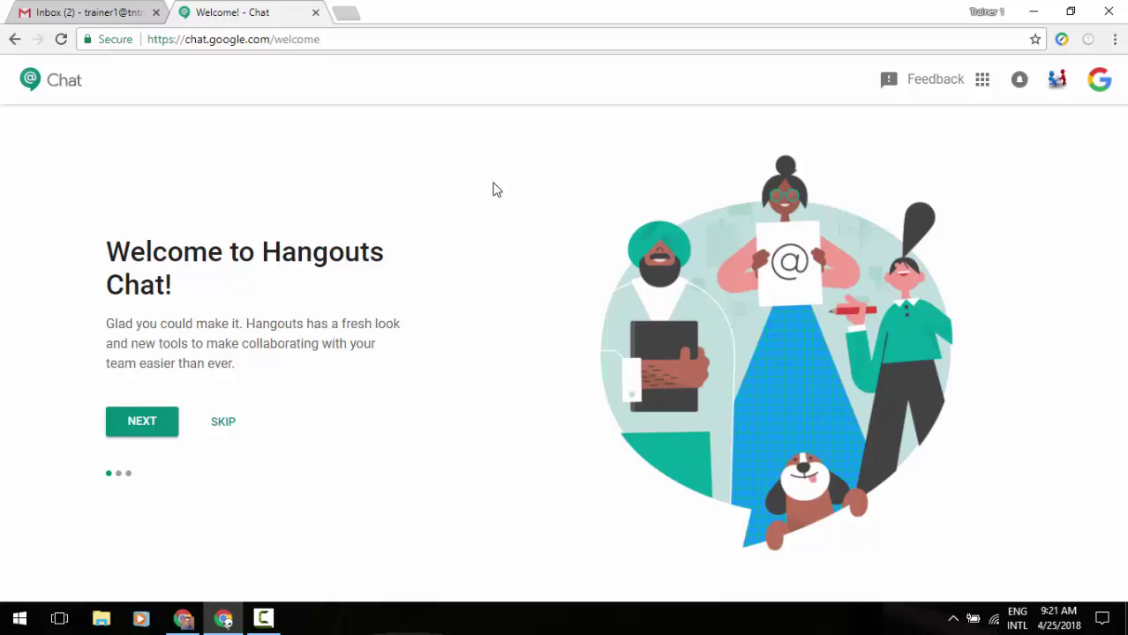
# Step: Complete the Hangouts Chat welcome tour and allow browser notifications for discussion activity
pyautogui.click(133, 428)
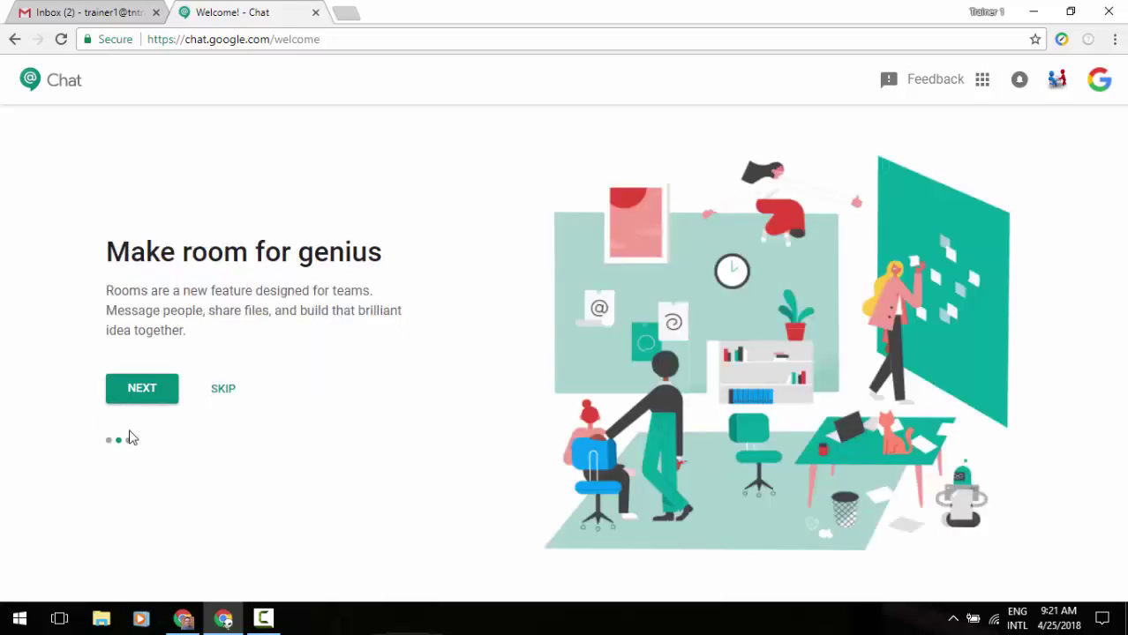
pyautogui.click(148, 396)
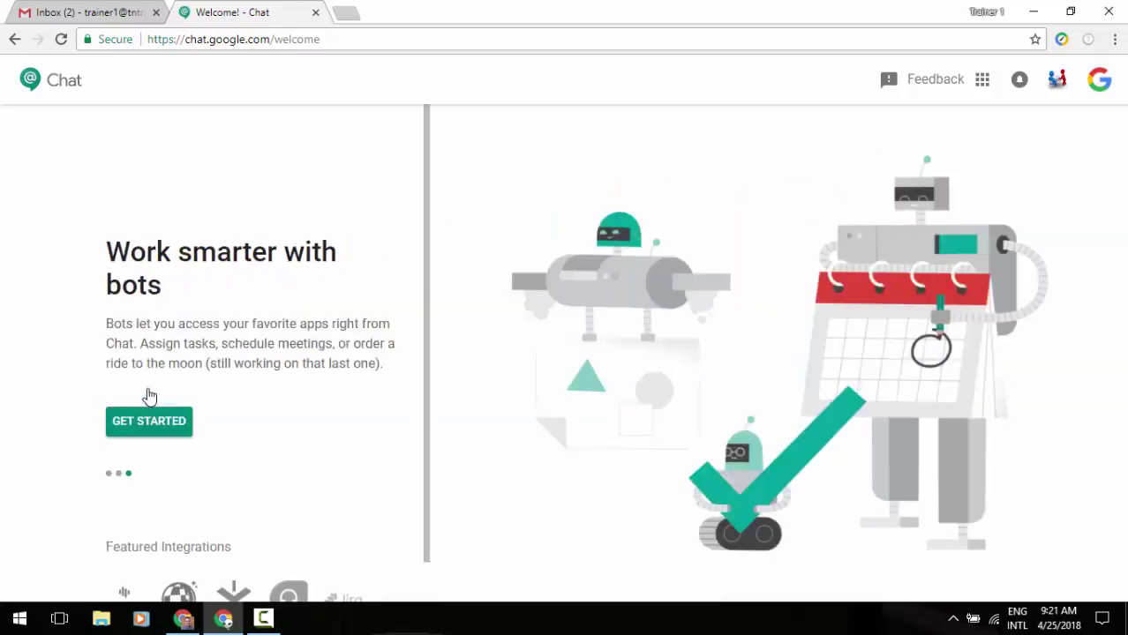
pyautogui.click(161, 431)
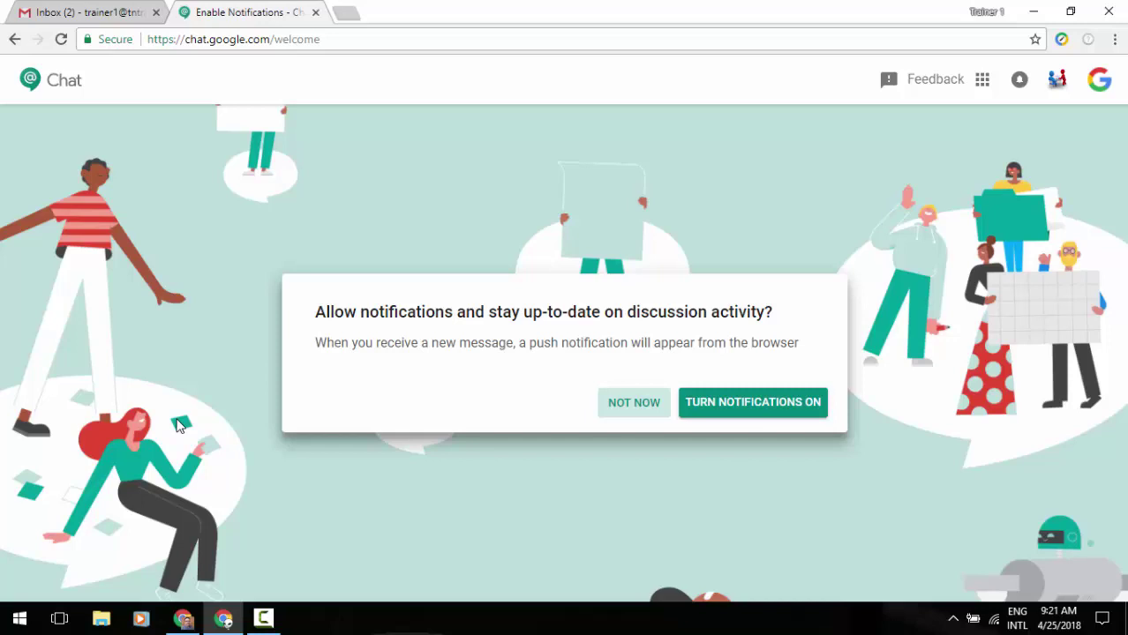
pyautogui.click(811, 402)
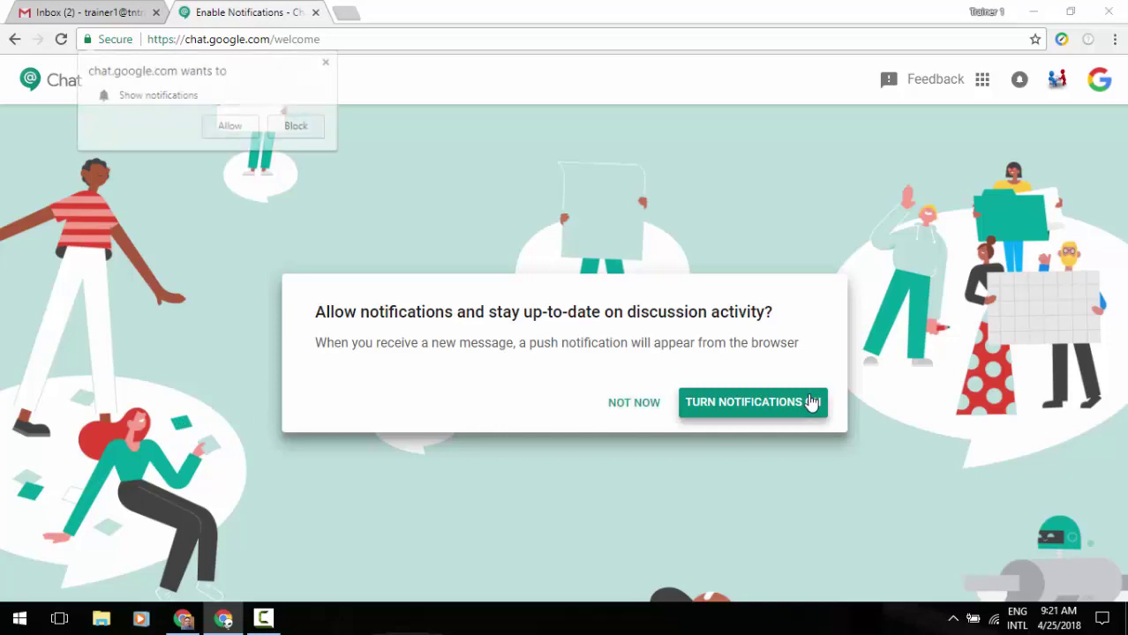
pyautogui.click(229, 128)
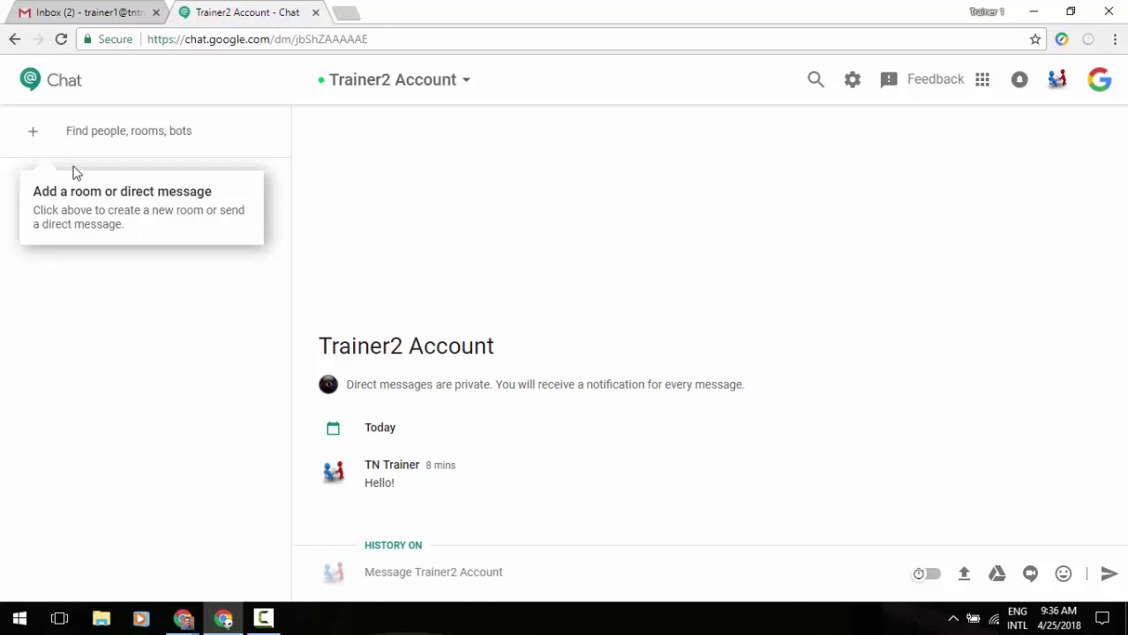
# Step: Search the people, rooms and bots finder for a colleague by first name and clear the query
pyautogui.click(77, 134)
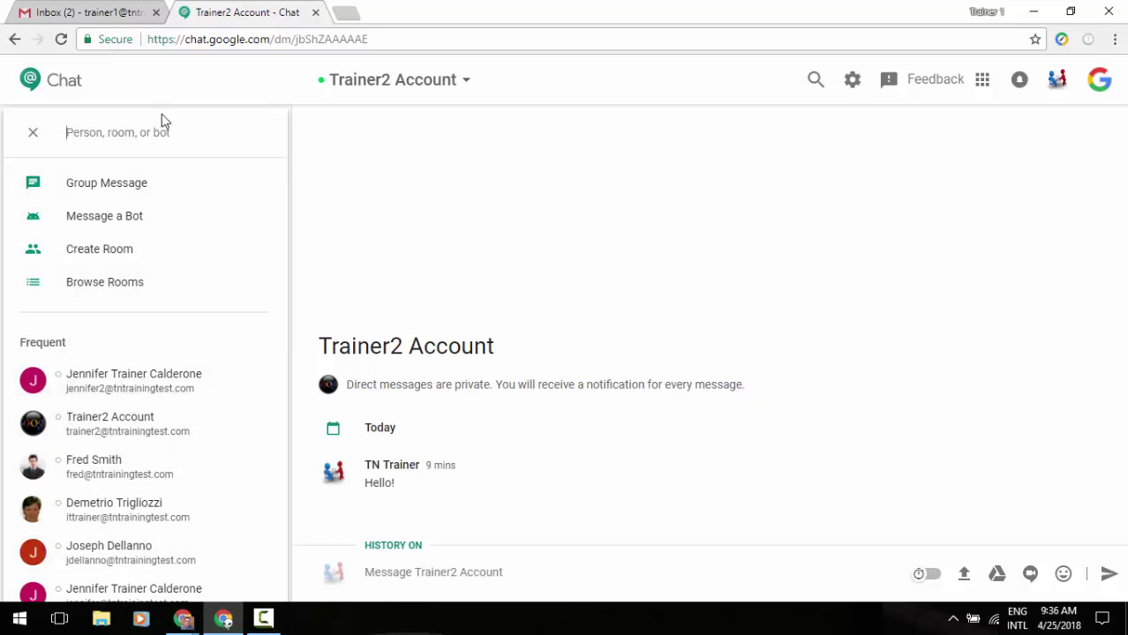
pyautogui.write('gary')
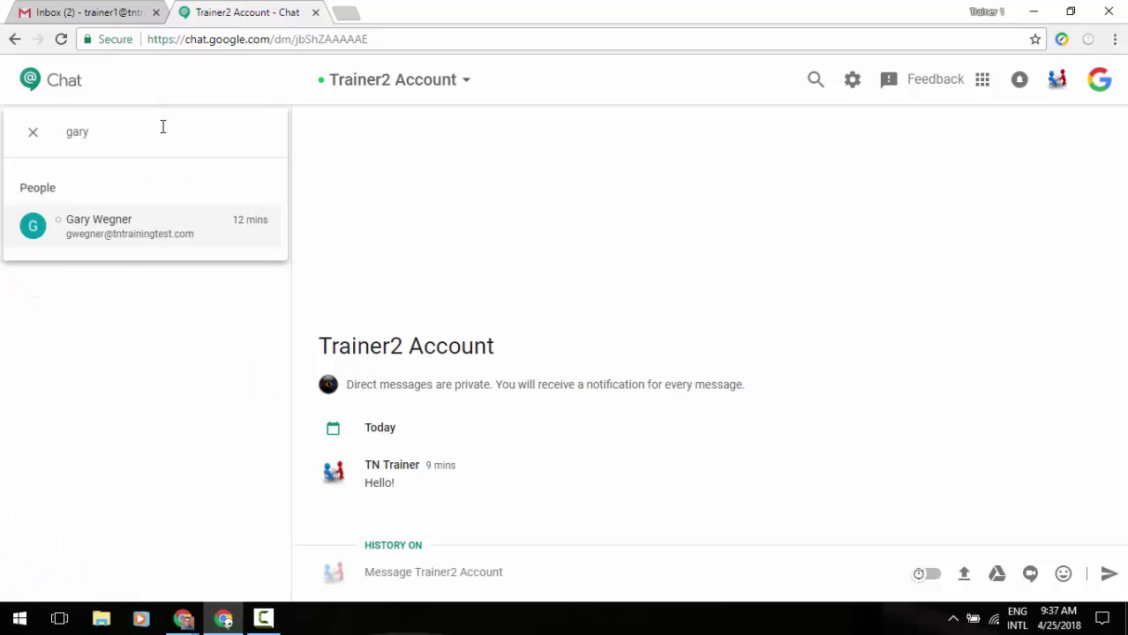
pyautogui.press('BackSpace')
pyautogui.press('BackSpace')
pyautogui.press('BackSpace')
pyautogui.press('BackSpace')
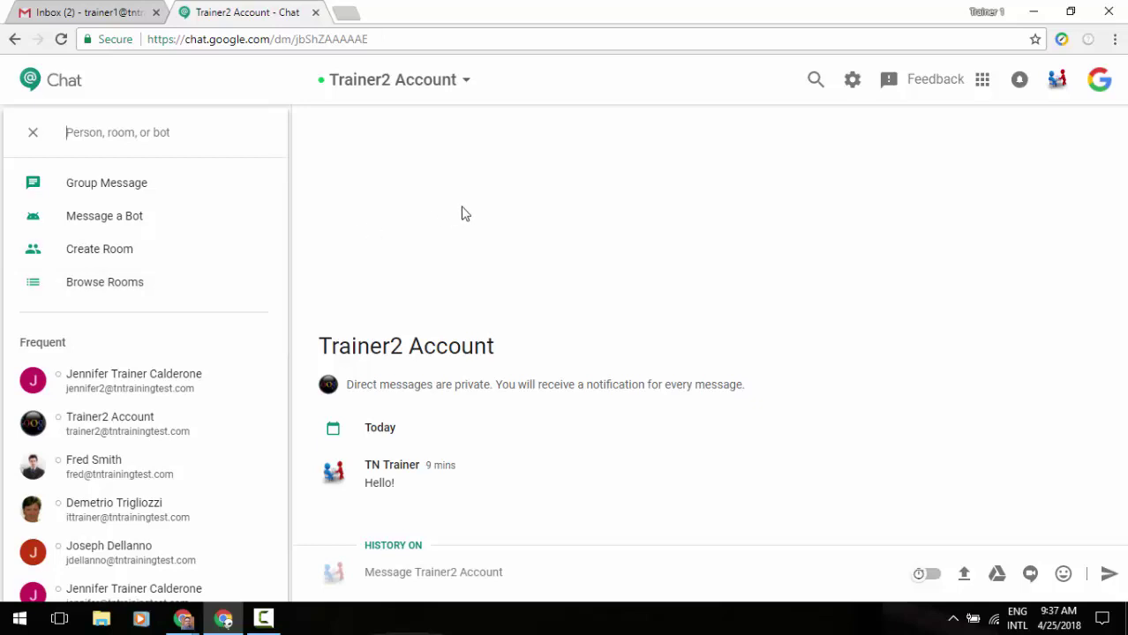
# Step: View the search filters for the Trainer2 Account direct message and the available Chat settings options
pyautogui.click(816, 81)
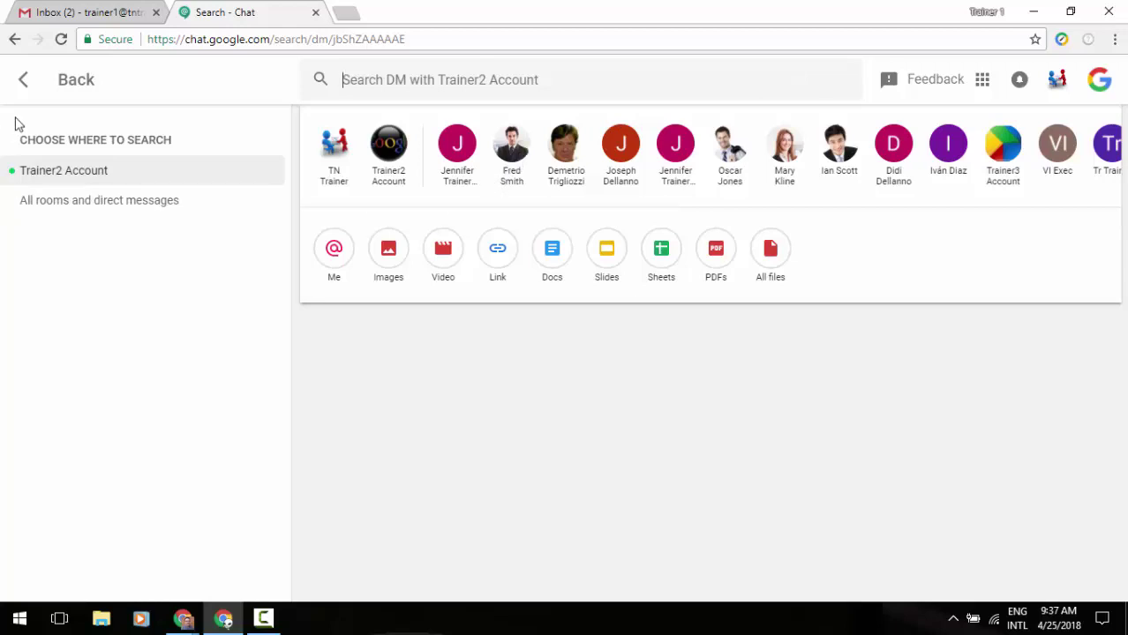
pyautogui.click(72, 83)
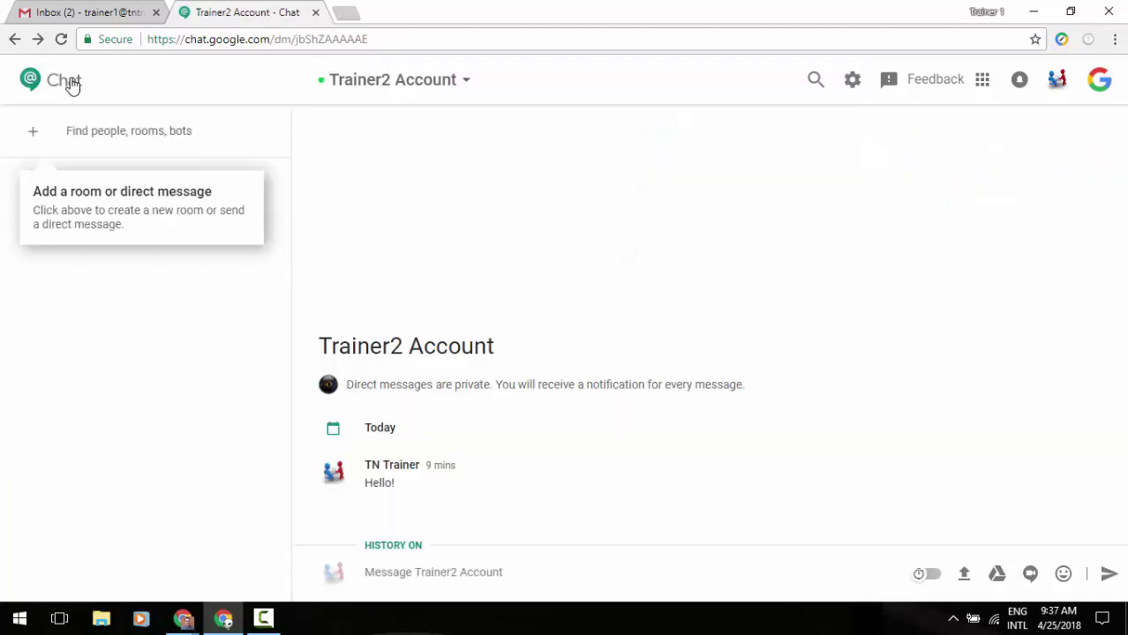
pyautogui.click(852, 81)
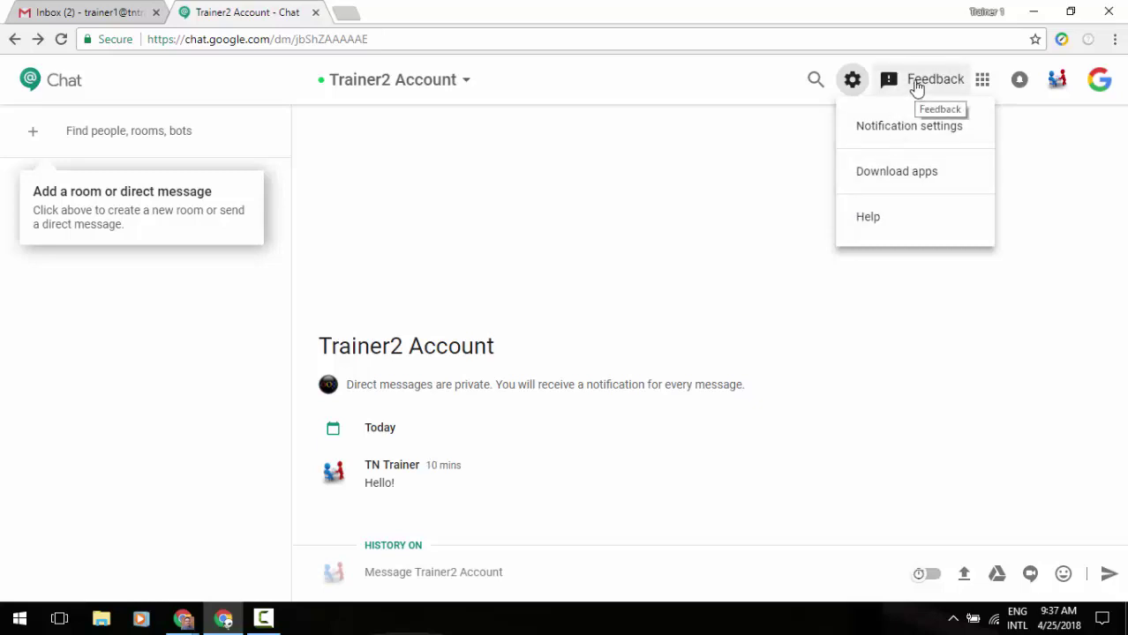
pyautogui.click(801, 113)
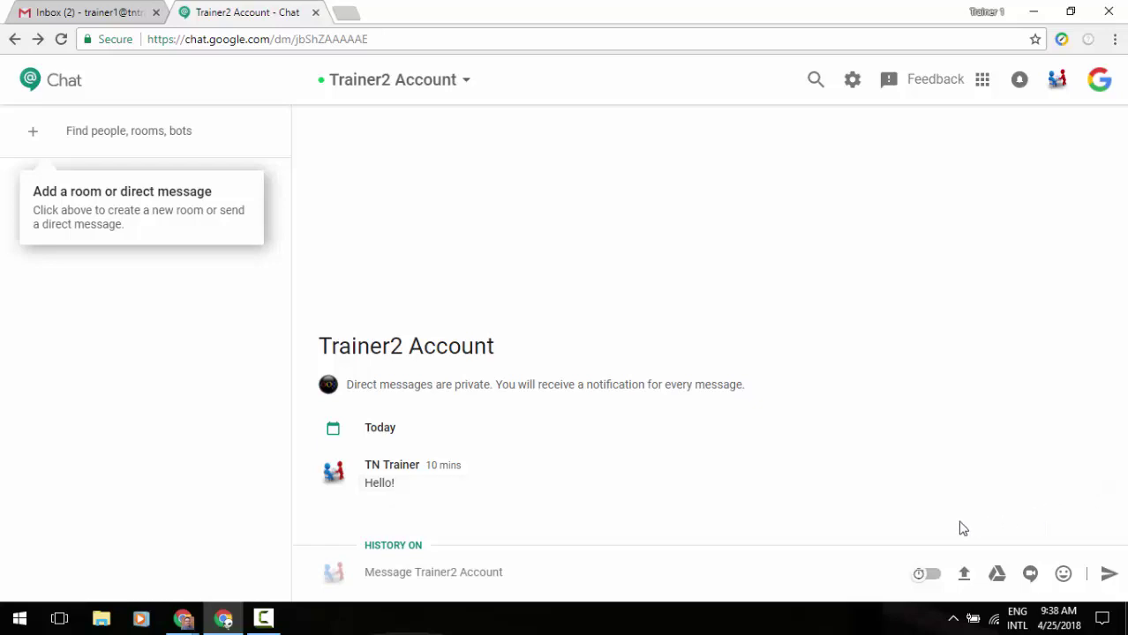
# Step: Turn history off for the Trainer2 Account conversation and switch it back on
pyautogui.click(930, 575)
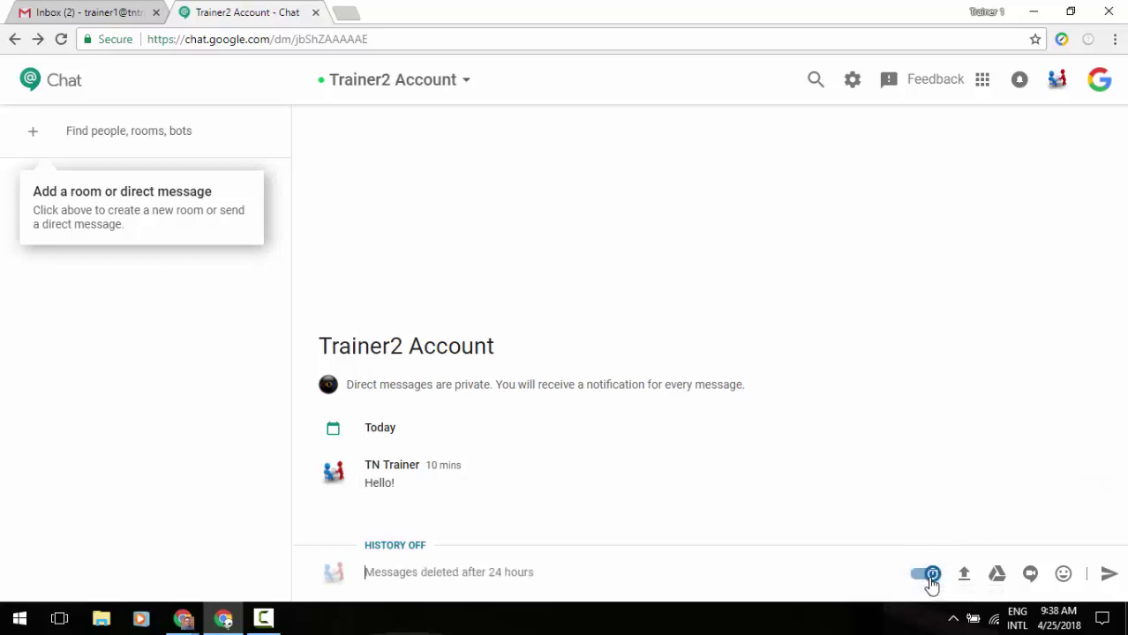
pyautogui.click(931, 575)
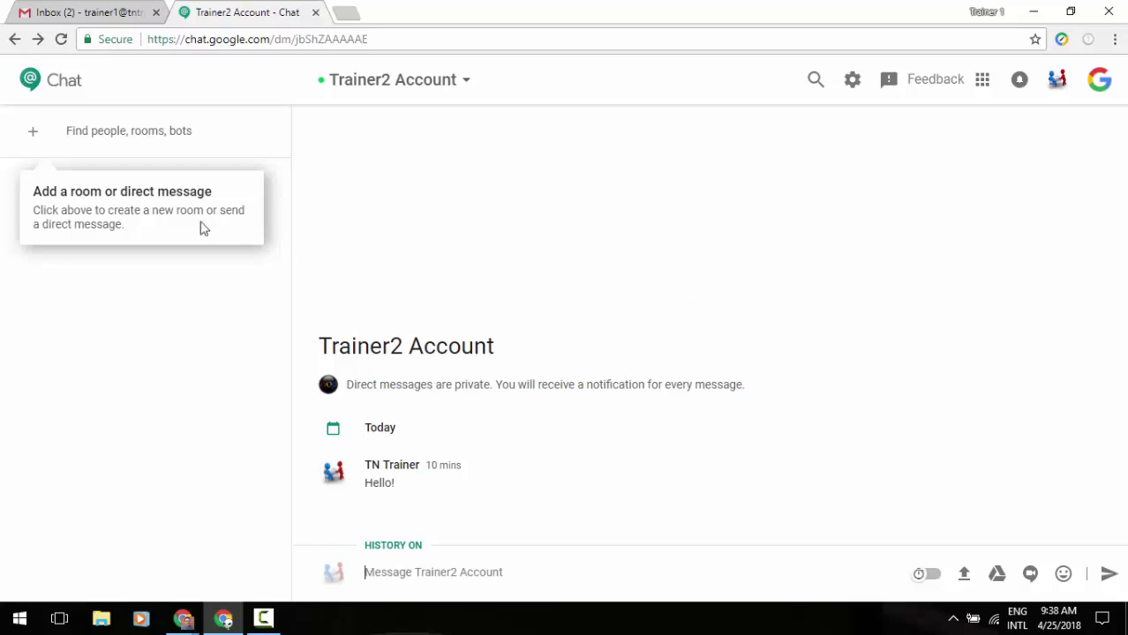
# Step: Open the direct message with Trainer2 Account from the frequent contacts and view its conversation options
pyautogui.click(89, 140)
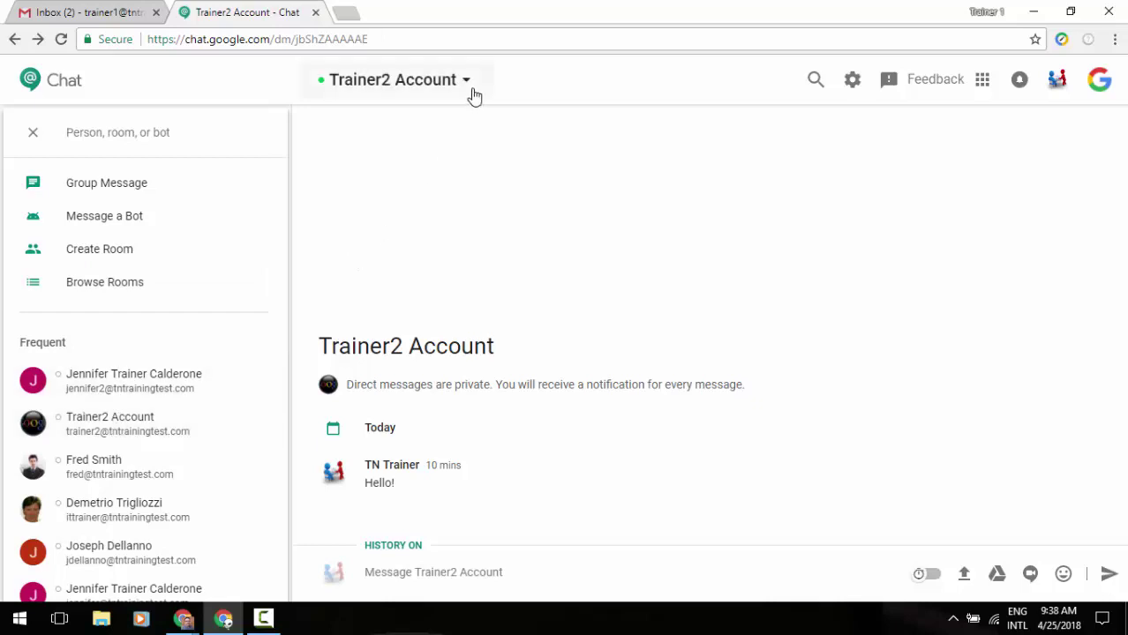
pyautogui.click(111, 432)
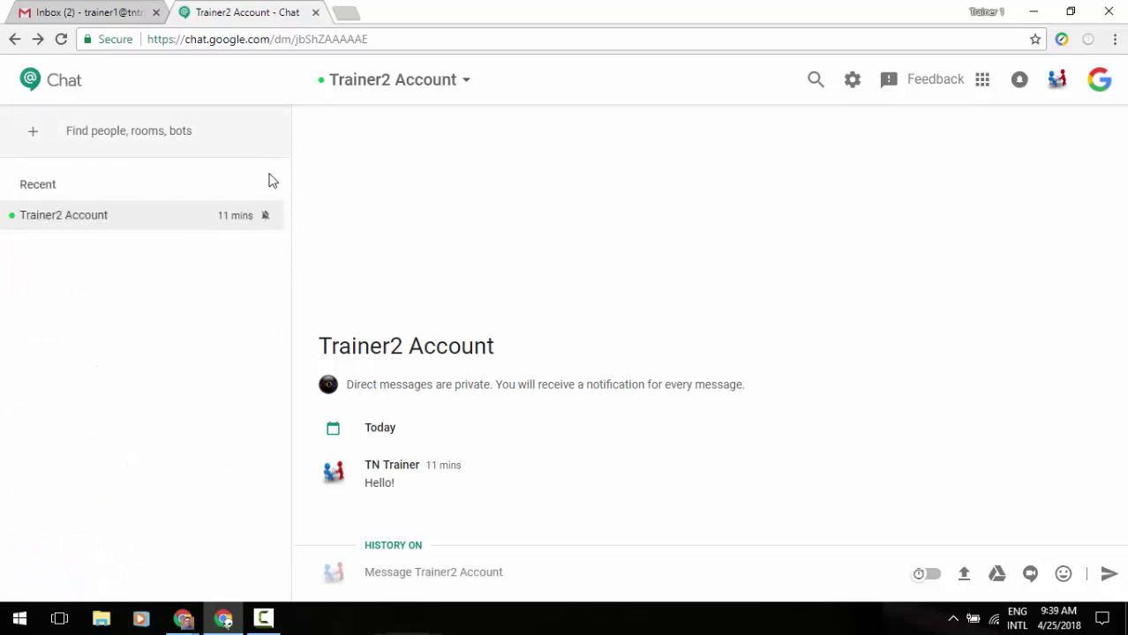
pyautogui.moveTo(222, 227)
pyautogui.click(266, 218)
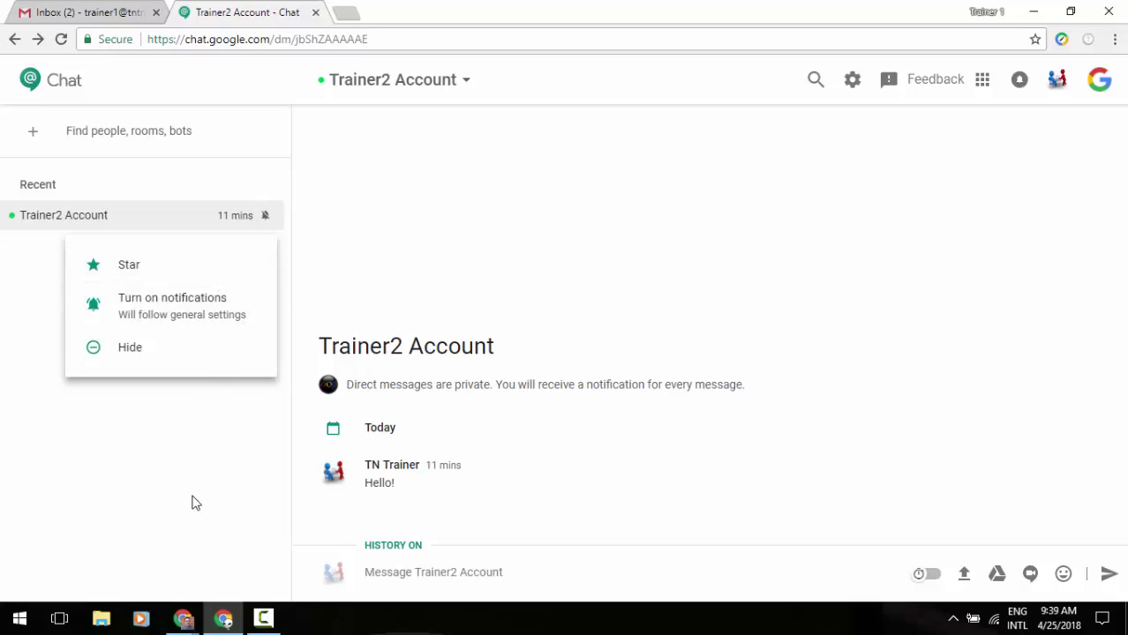
pyautogui.click(75, 133)
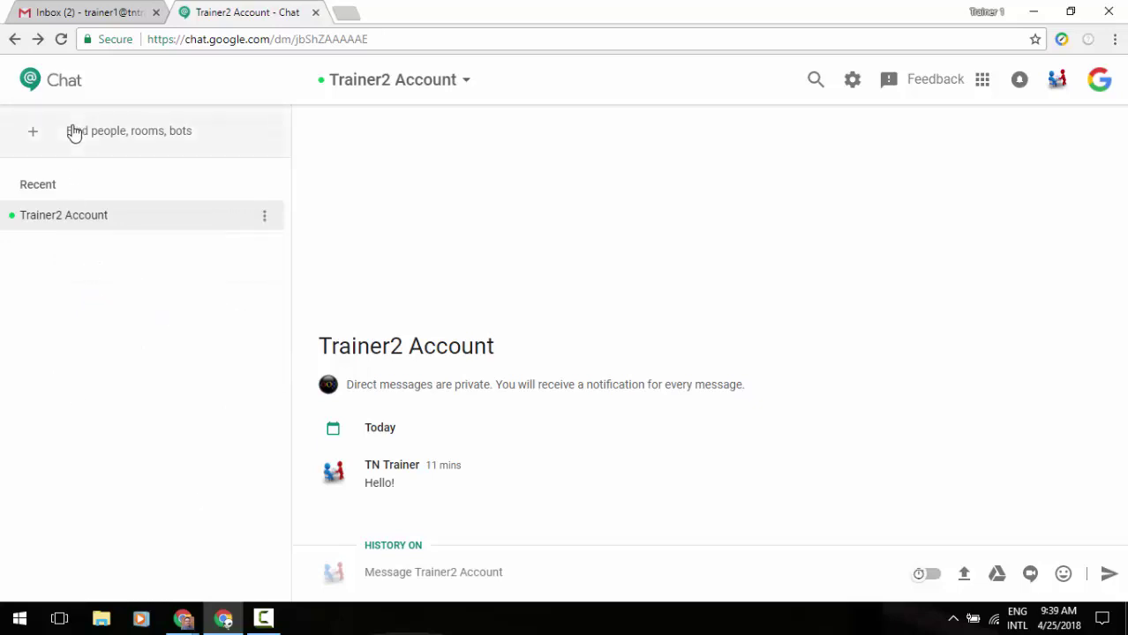
# Step: Send the message "Hello!" to Trainer2 Account
pyautogui.click(75, 133)
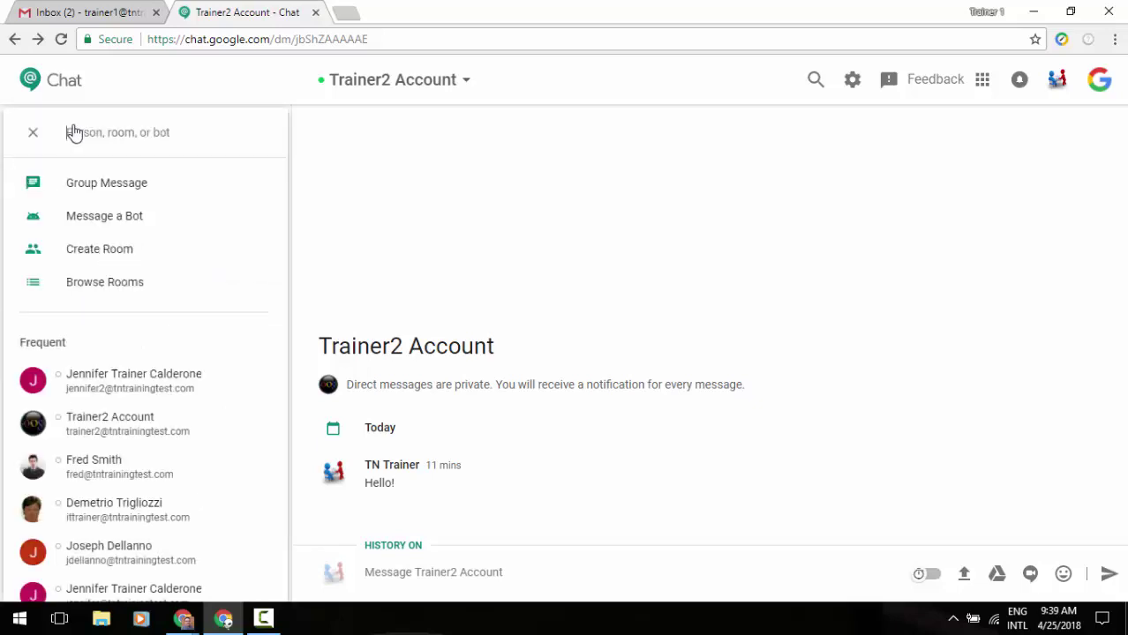
pyautogui.click(550, 569)
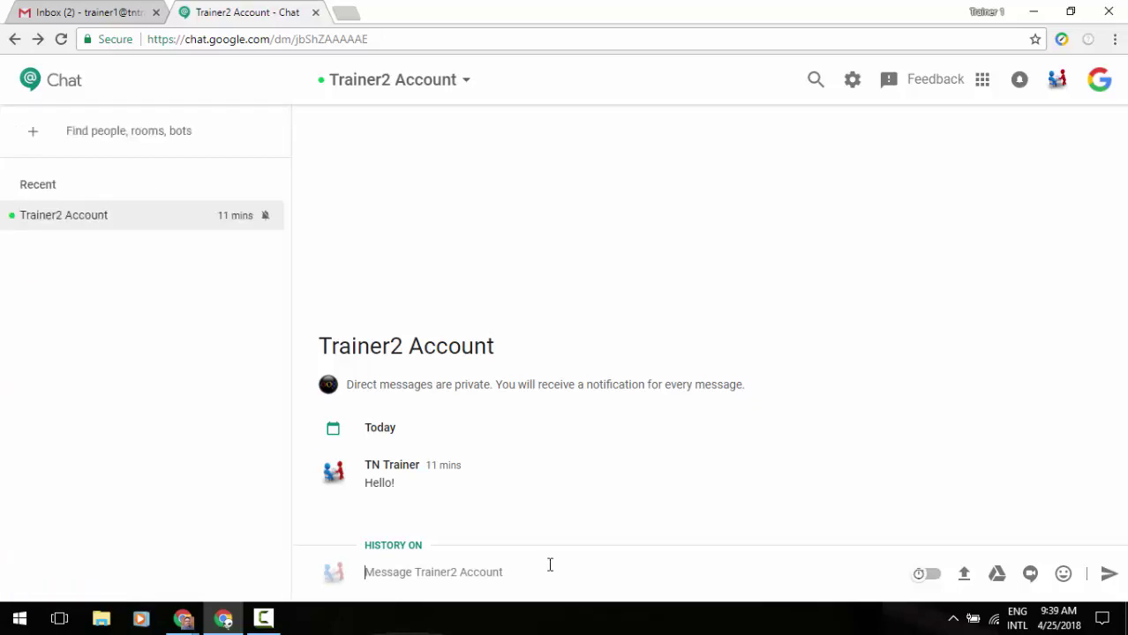
pyautogui.write('Hello')
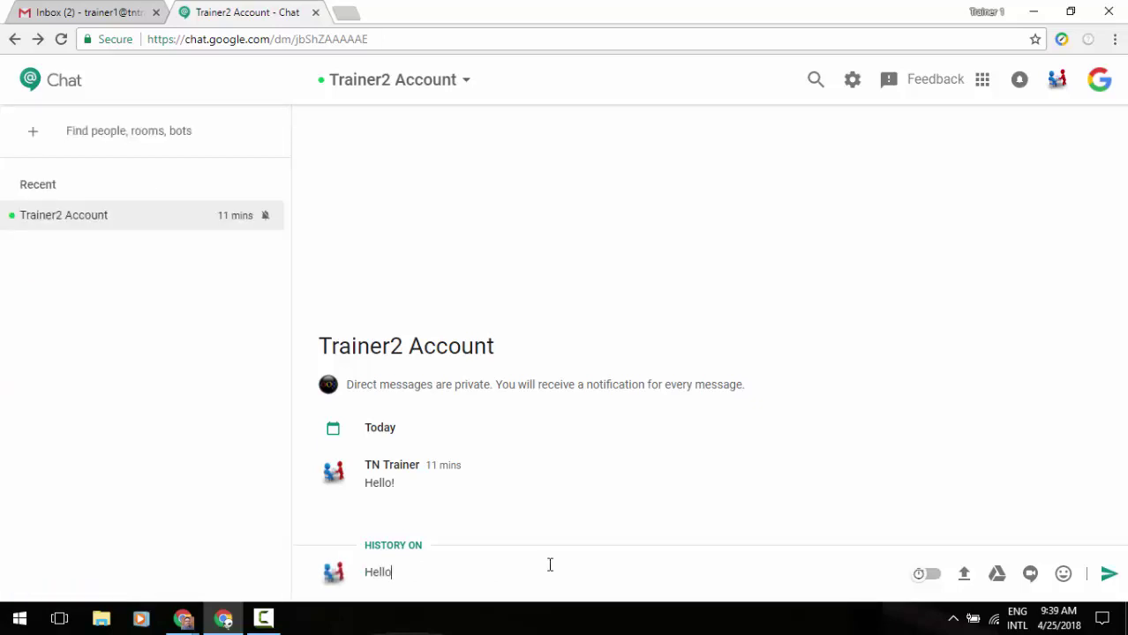
pyautogui.write('!')
pyautogui.press('Return')
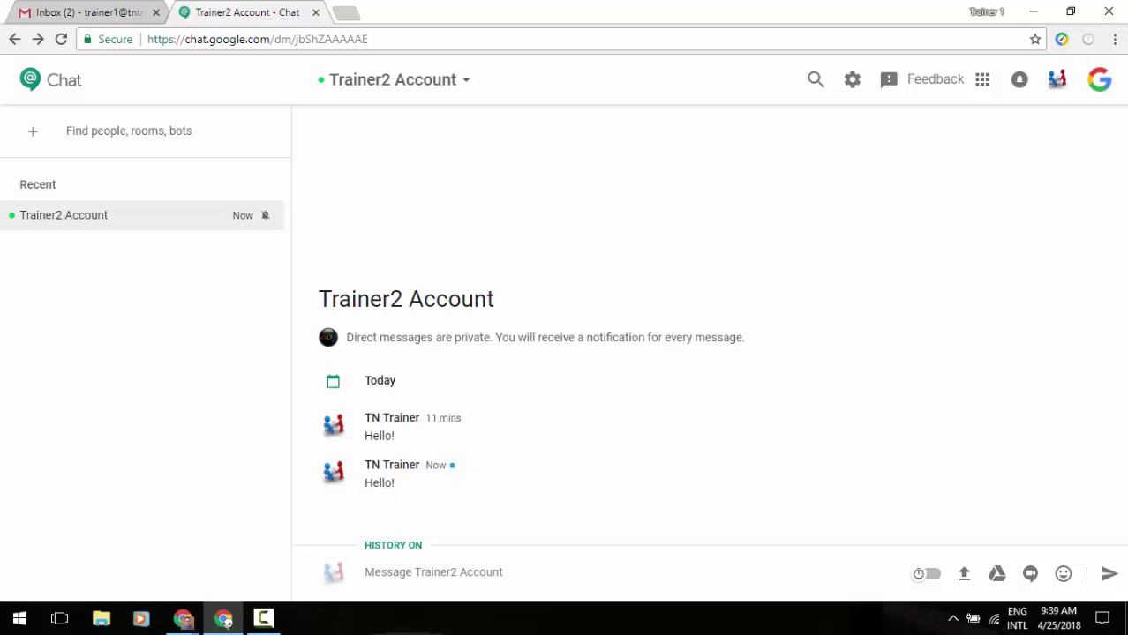
# Step: Read the "Welcome to Chat!" email in Trainer2's Gmail window and return to the Chat window
pyautogui.moveTo(1127, 118); pyautogui.dragTo(115, 1)
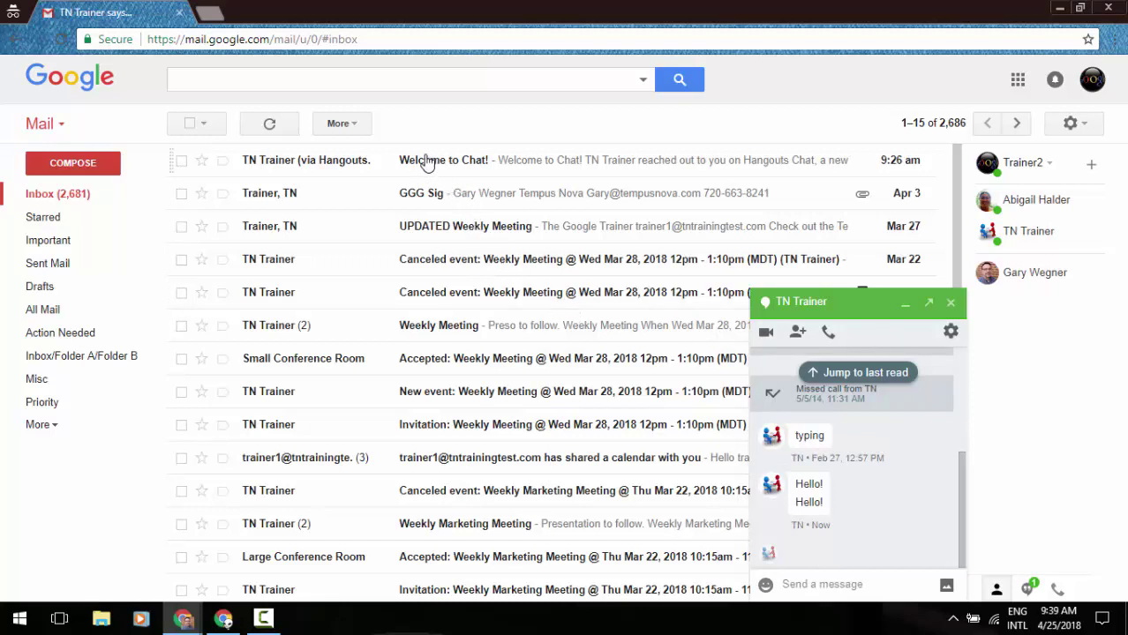
pyautogui.click(654, 159)
pyautogui.scroll(-1, 569, 555)
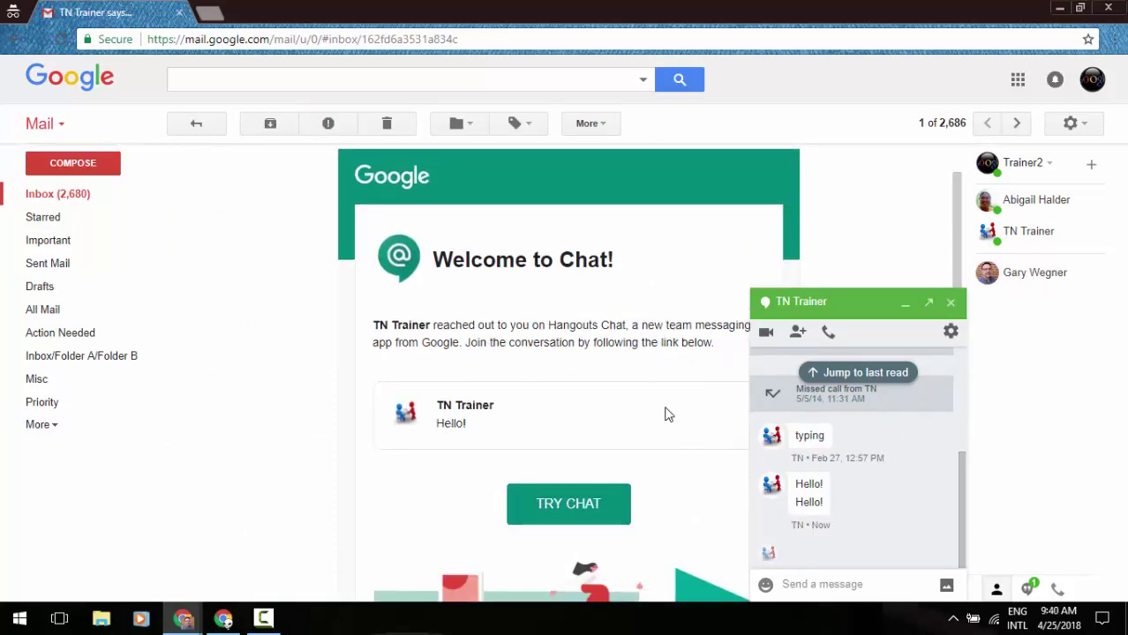
pyautogui.scroll(1, 670, 372)
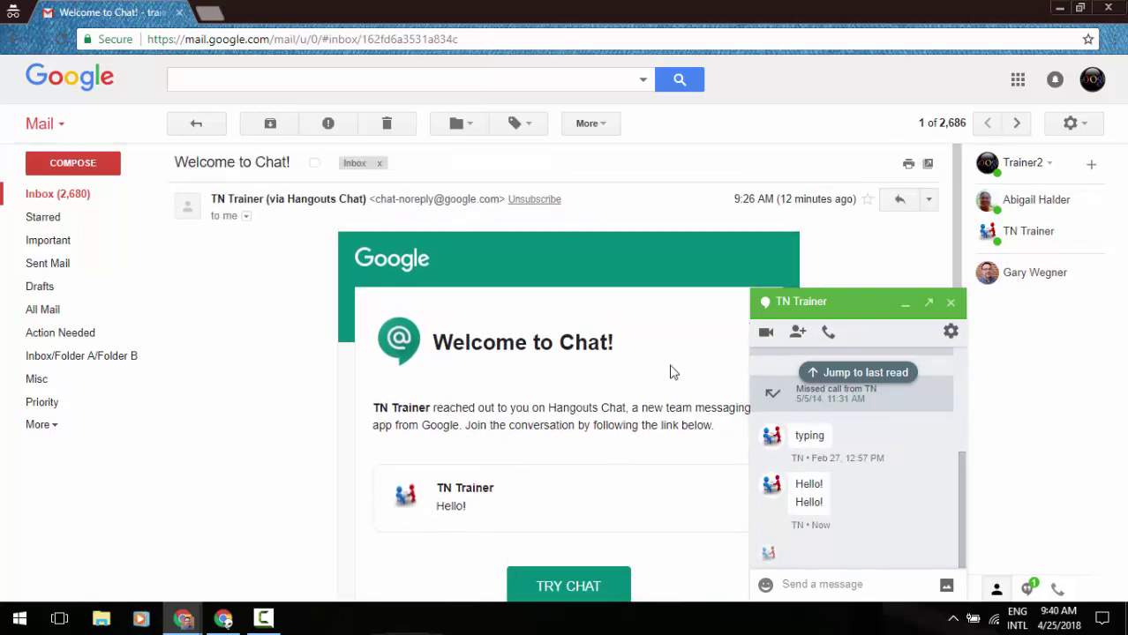
pyautogui.click(211, 124)
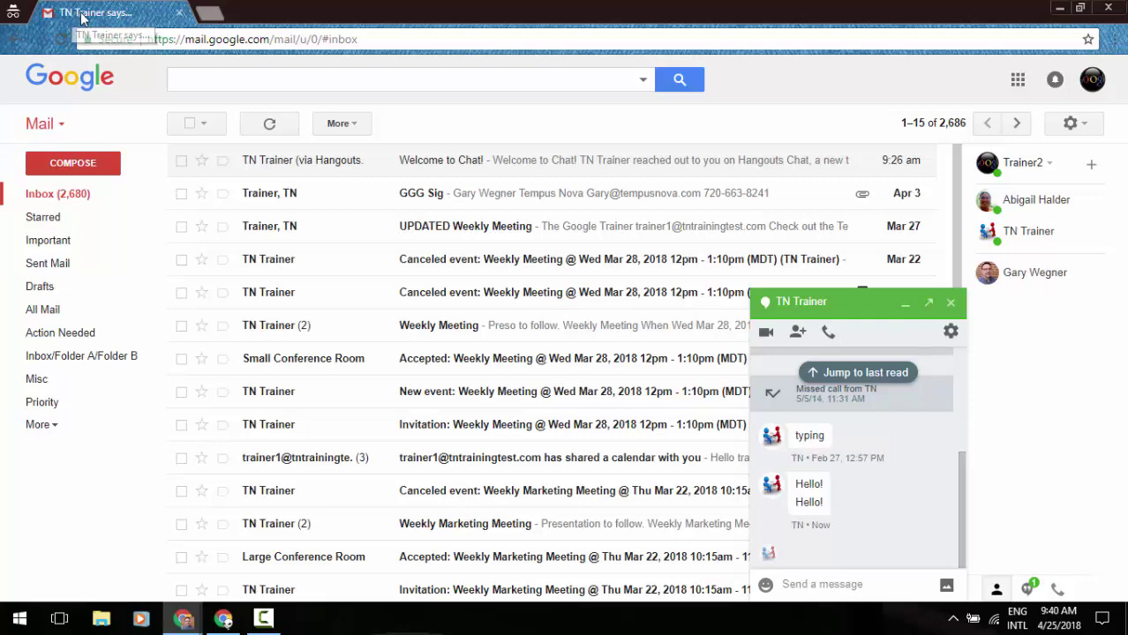
pyautogui.moveTo(106, 15); pyautogui.dragTo(1127, 37)
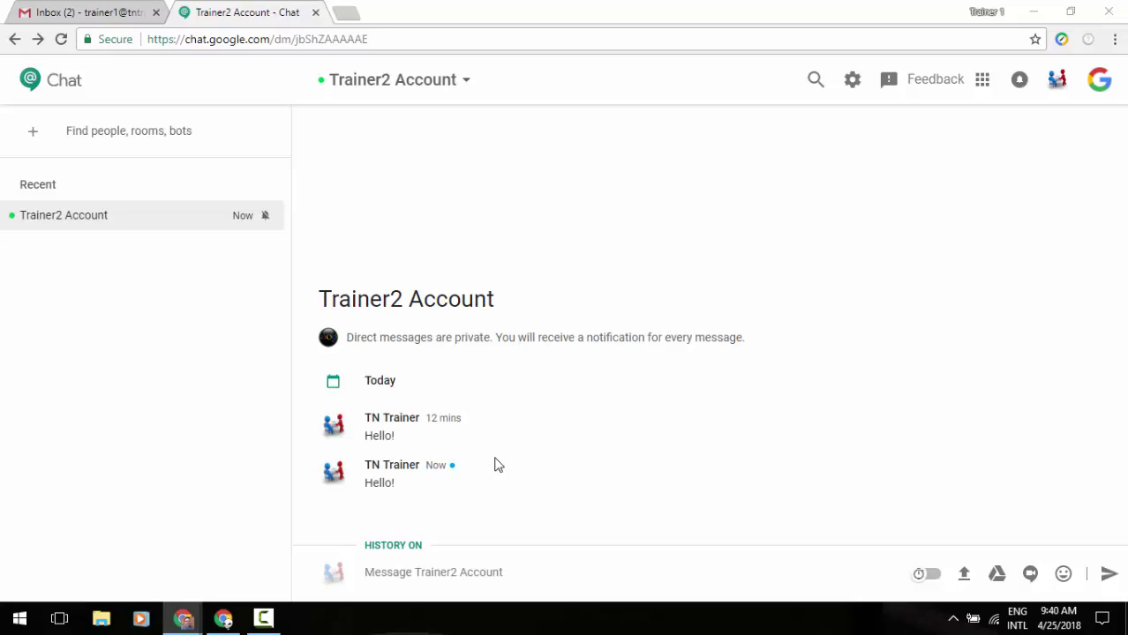
# Step: Start a group message with the first three suggested contacts and discard the new conversation
pyautogui.click(70, 143)
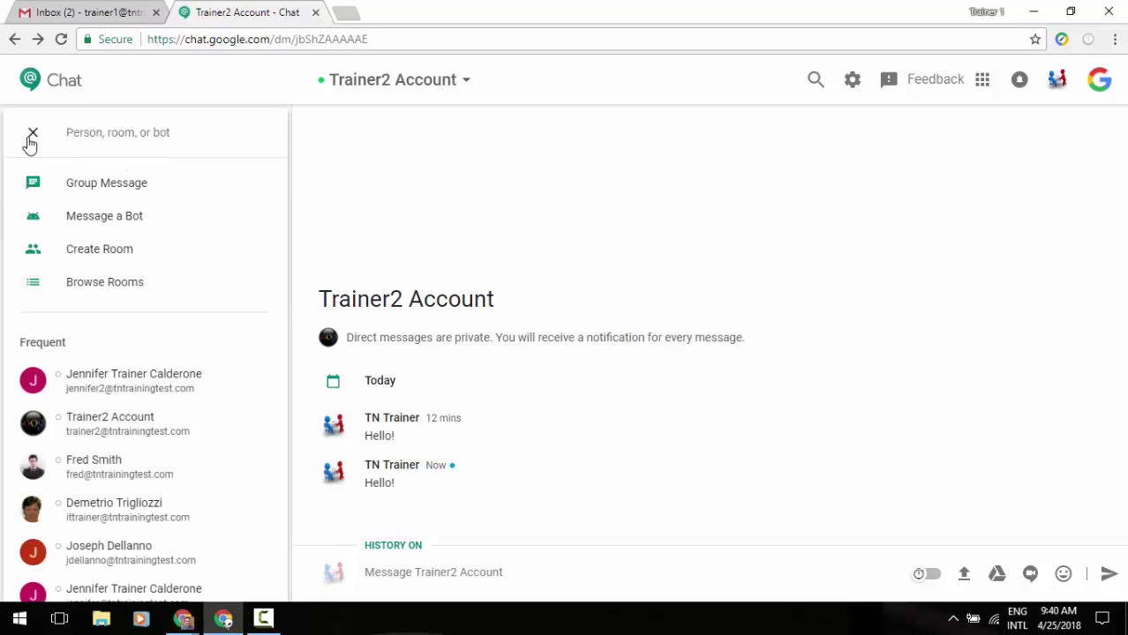
pyautogui.click(157, 181)
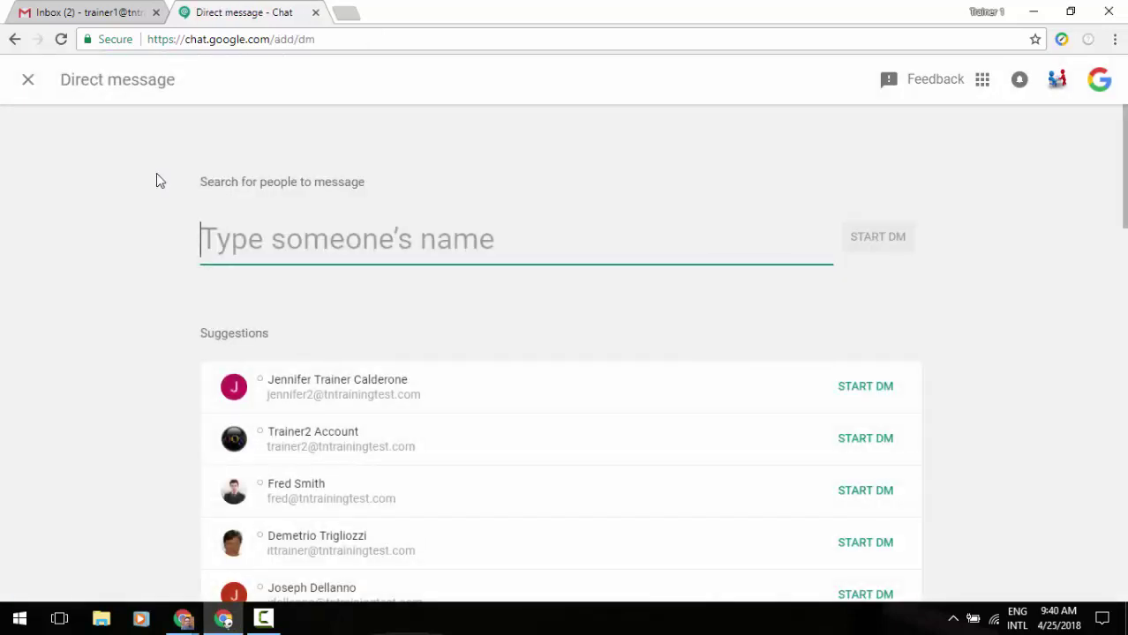
pyautogui.click(339, 386)
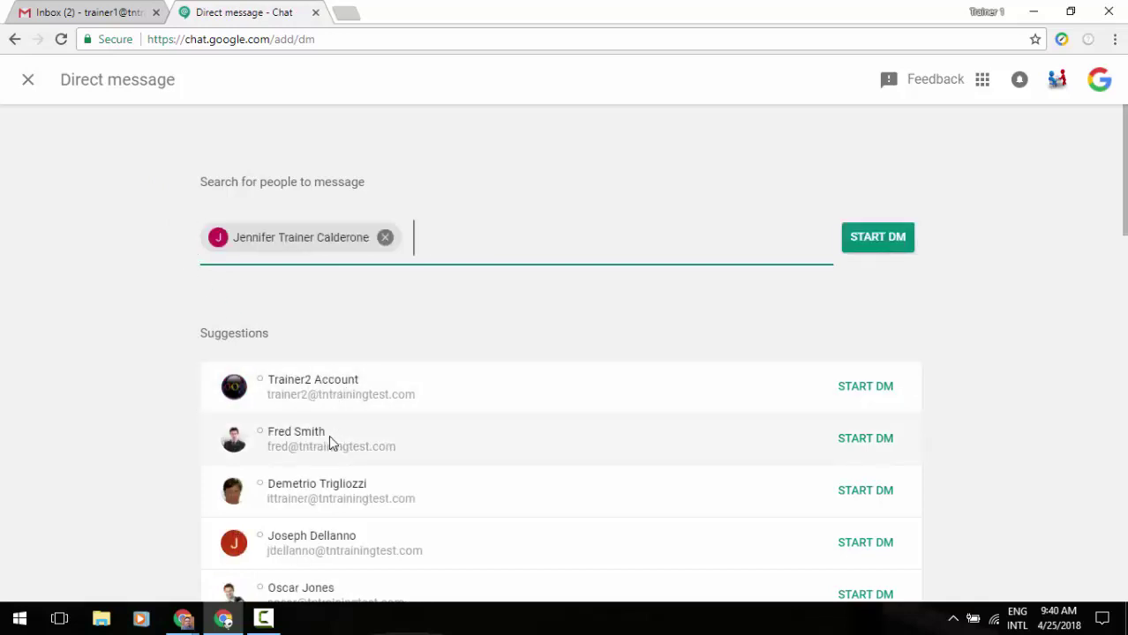
pyautogui.click(329, 438)
pyautogui.click(327, 381)
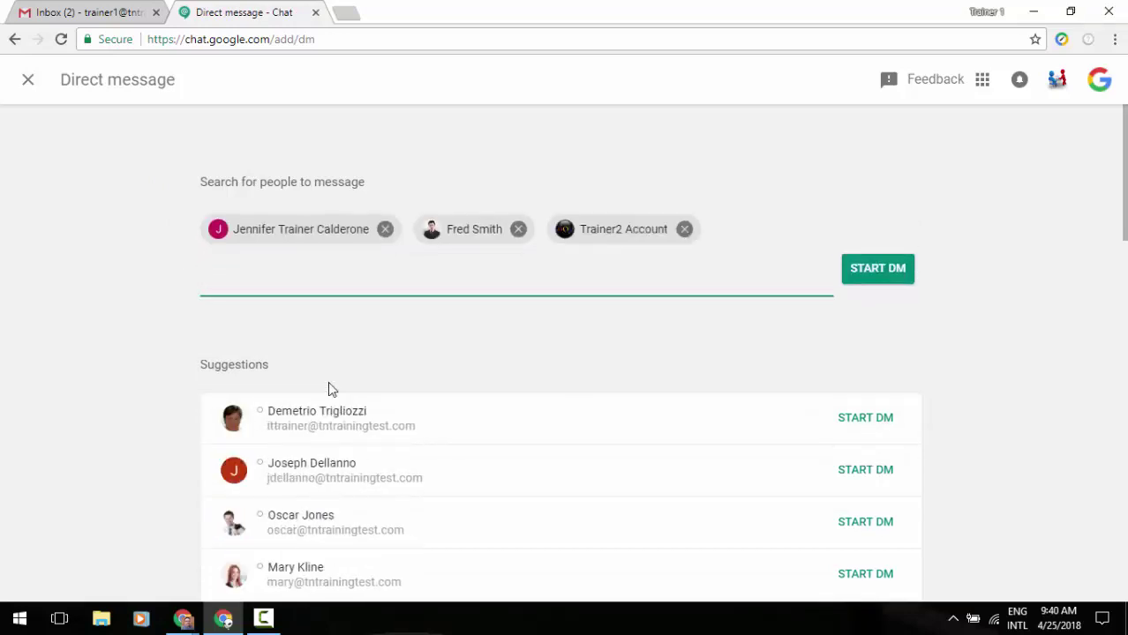
pyautogui.click(882, 272)
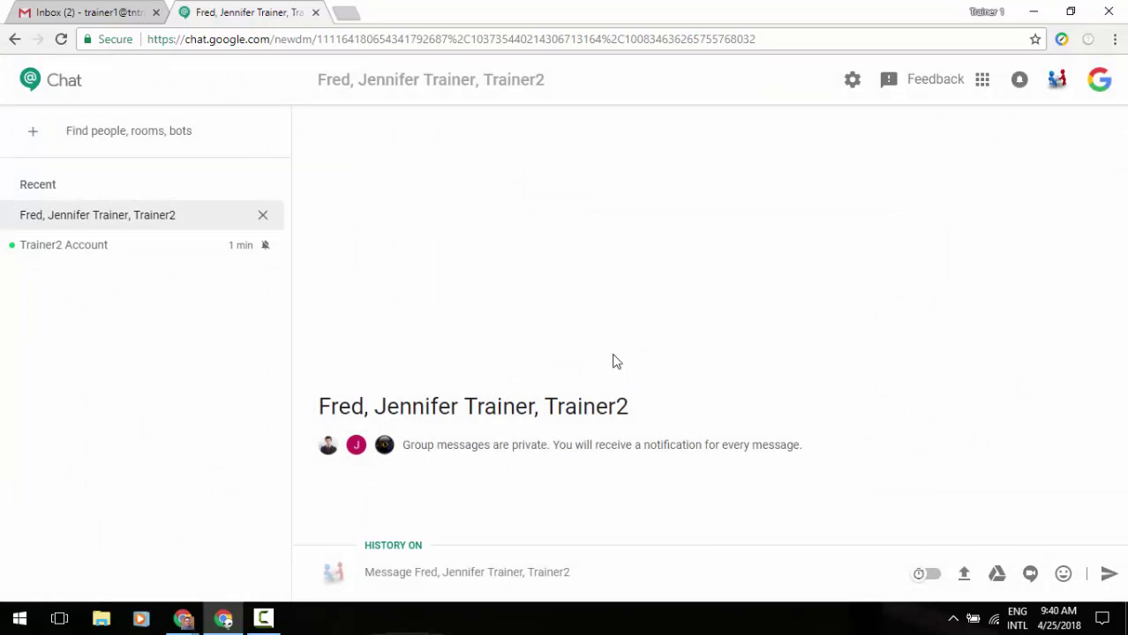
pyautogui.click(264, 217)
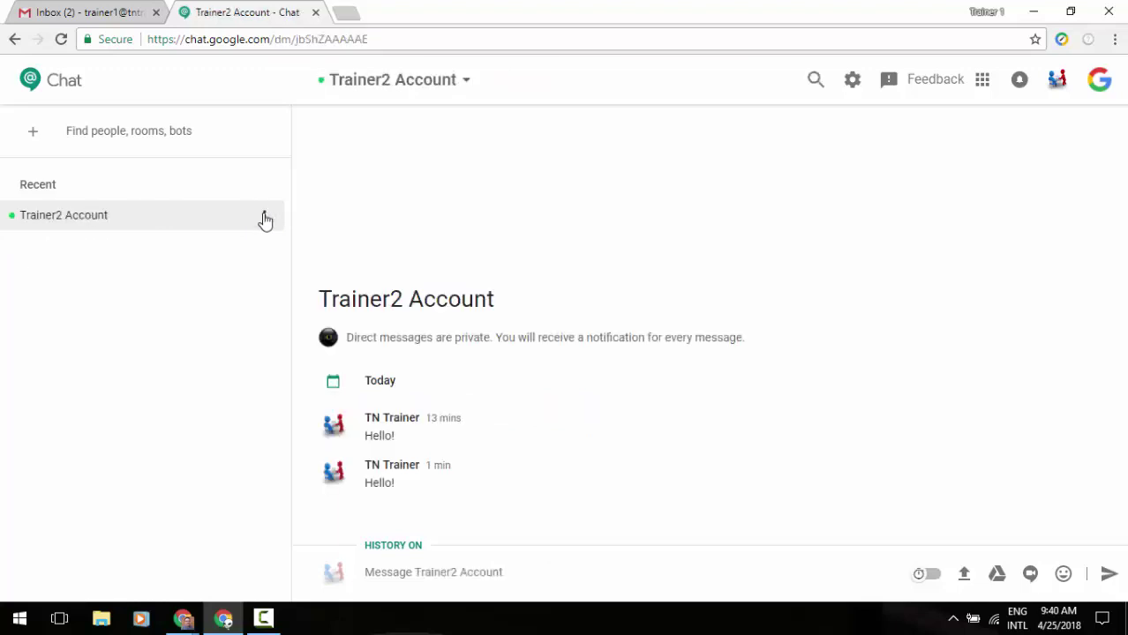
# Step: Create a chat room named "Training Room"
pyautogui.click(31, 134)
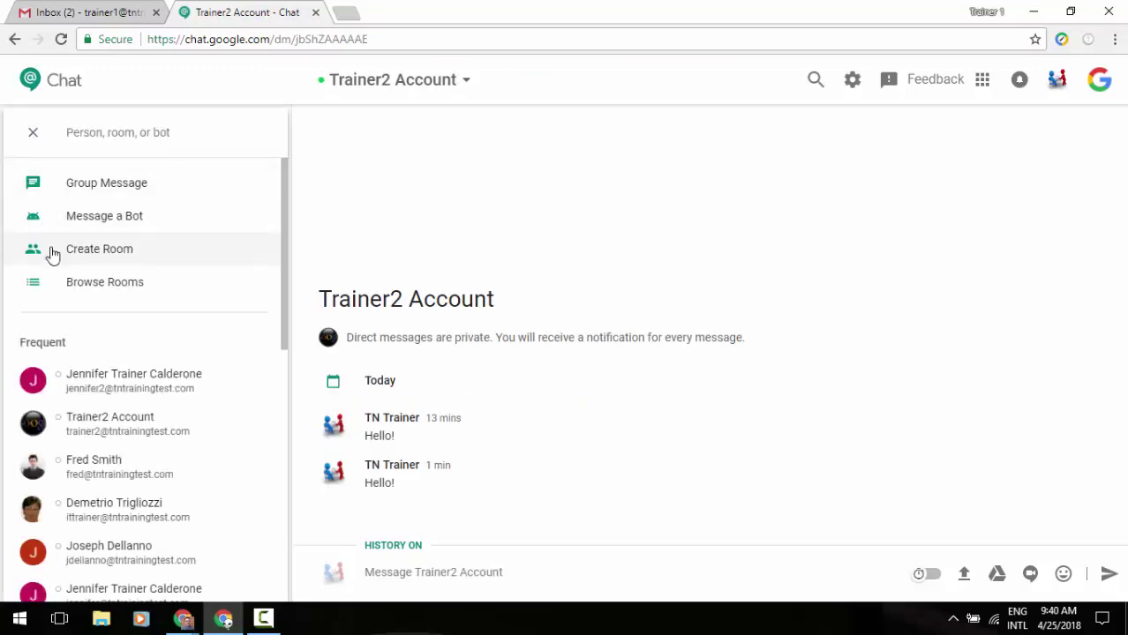
pyautogui.click(145, 251)
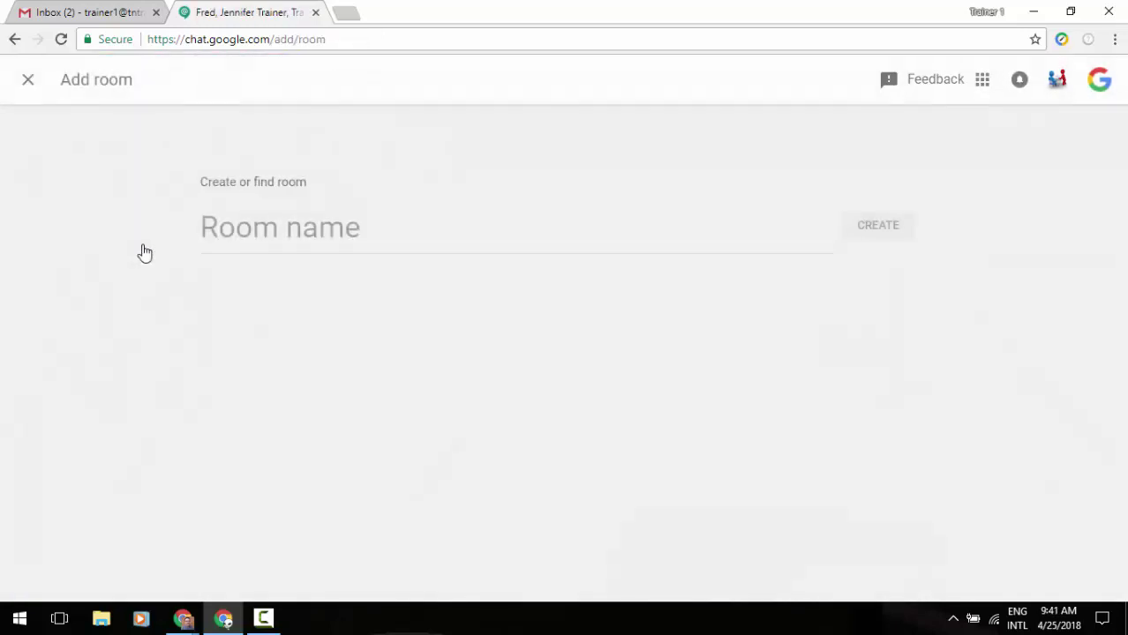
pyautogui.write('Trai')
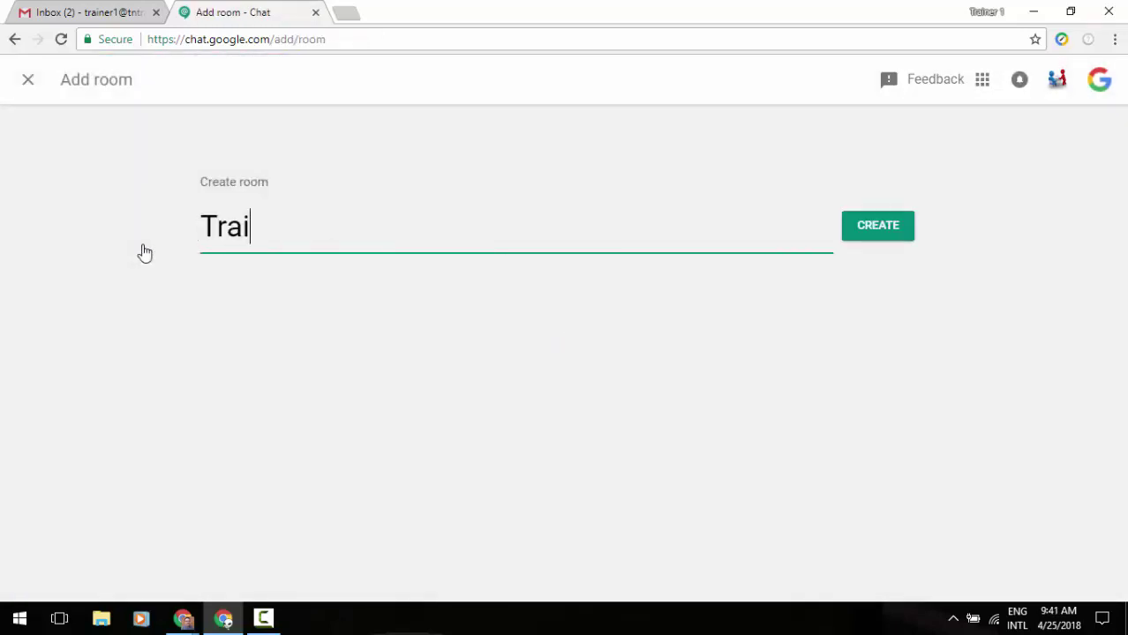
pyautogui.write('ning R')
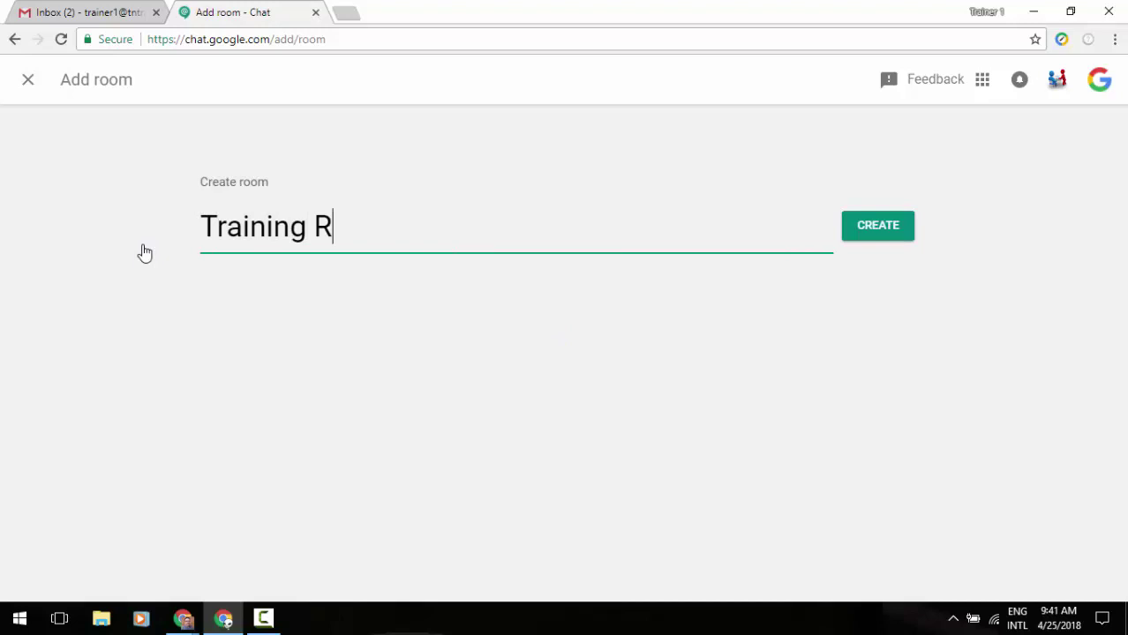
pyautogui.write('oom')
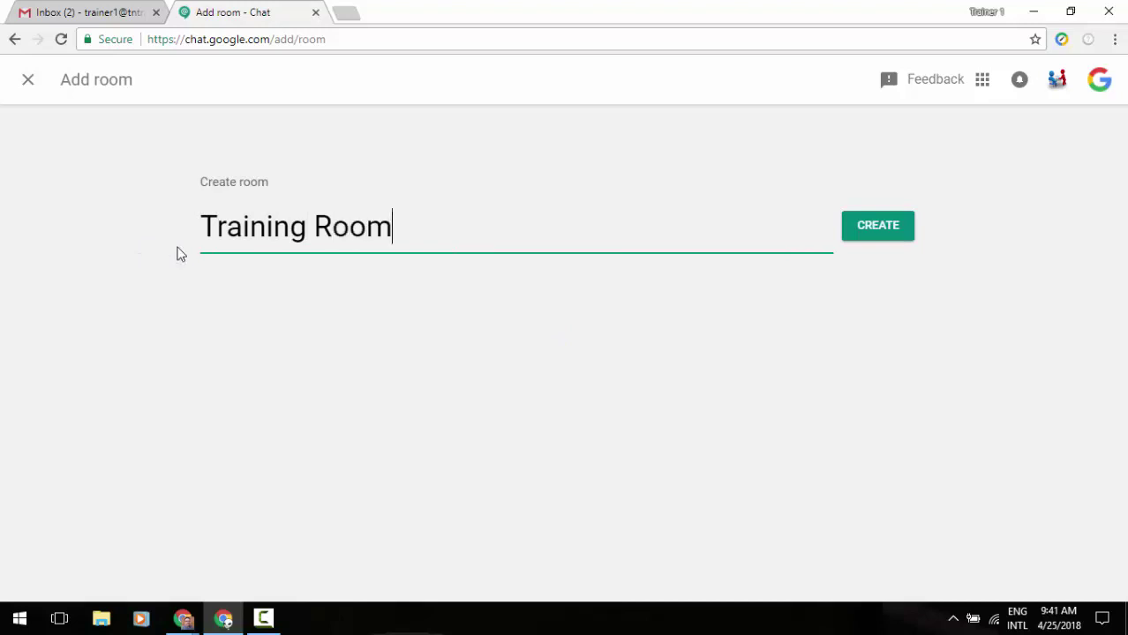
pyautogui.click(907, 244)
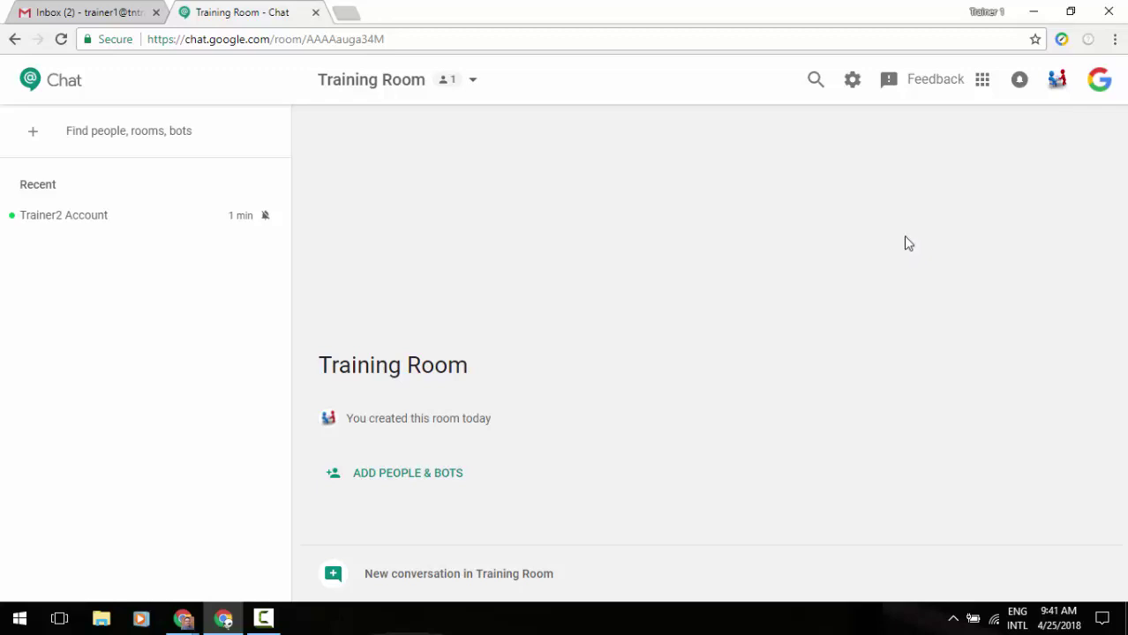
# Step: Add Trainer2 Account and the next two suggested contacts to Training Room, keeping email notification on, and send the invitations
pyautogui.click(383, 476)
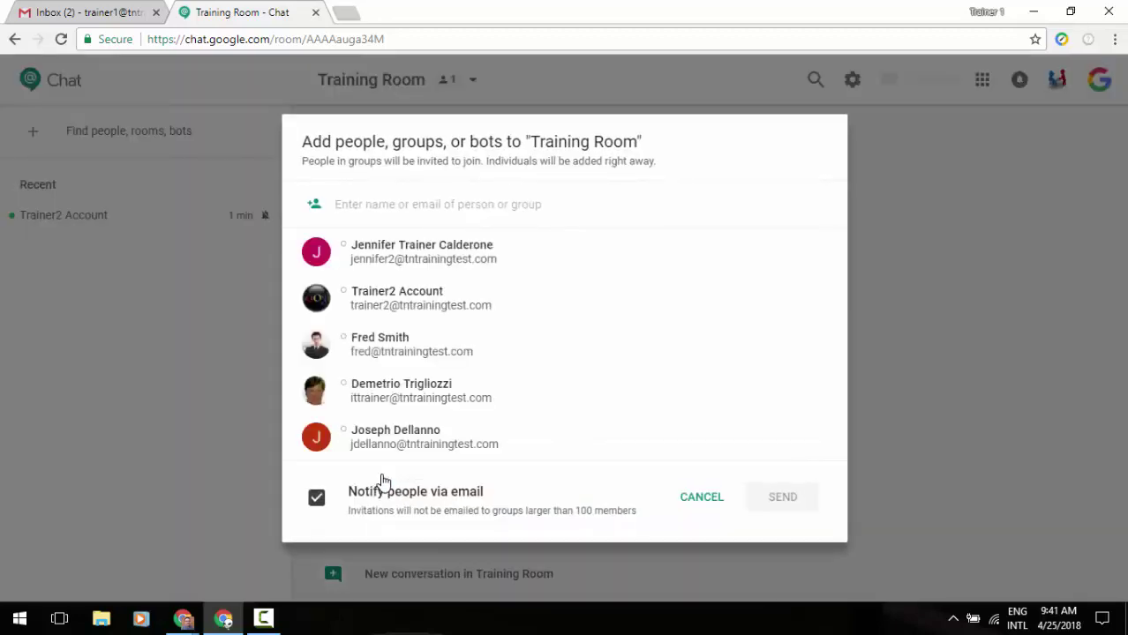
pyautogui.write('tr')
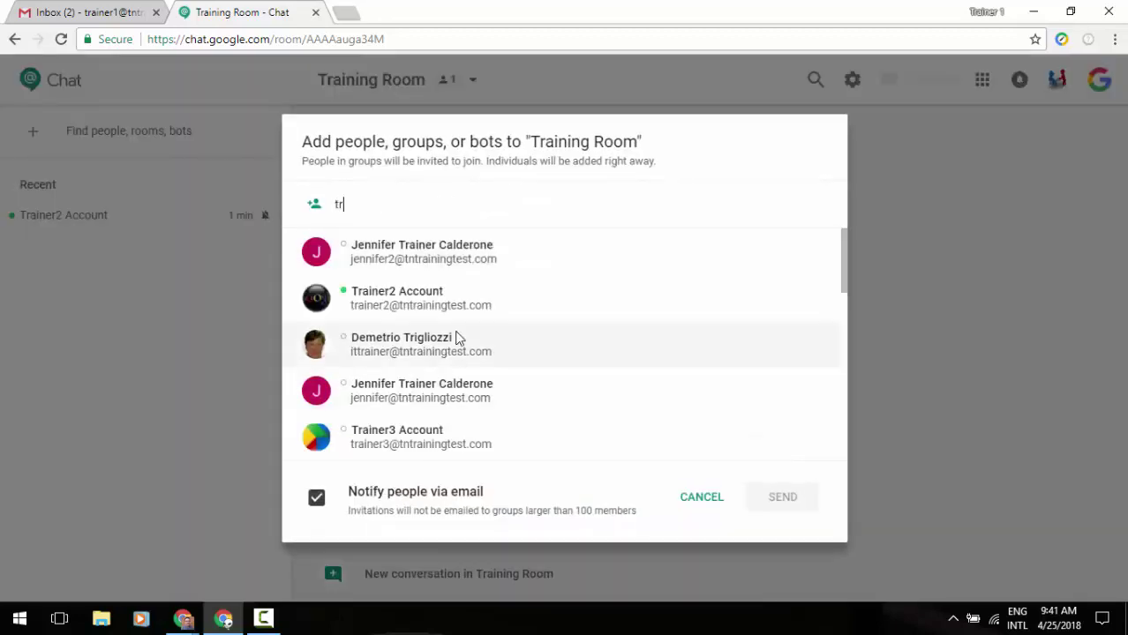
pyautogui.click(456, 300)
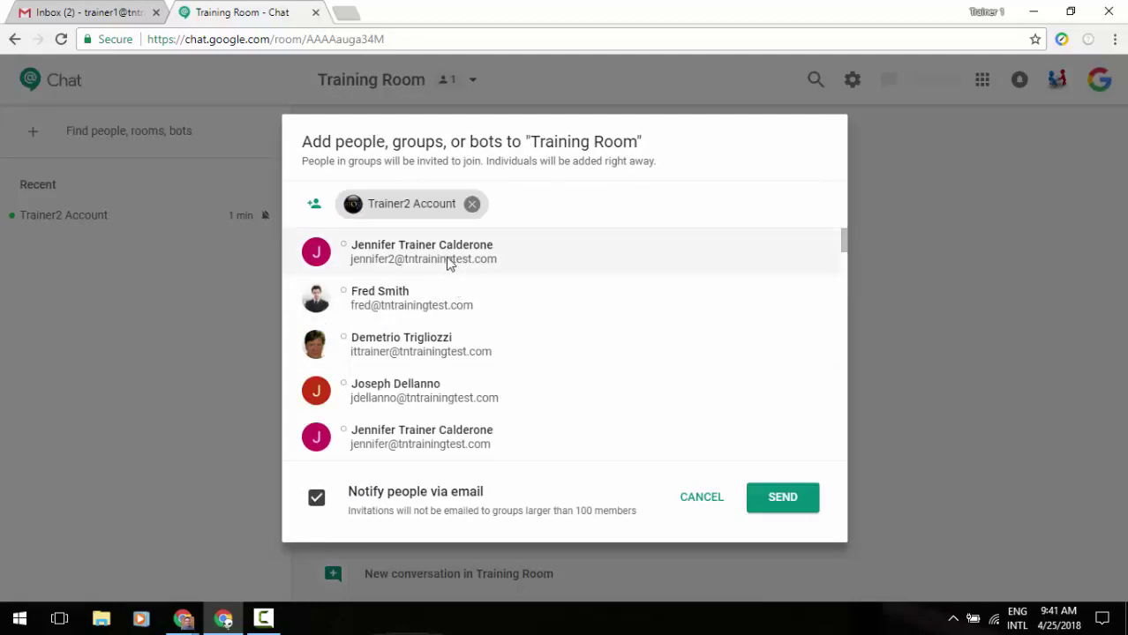
pyautogui.click(448, 255)
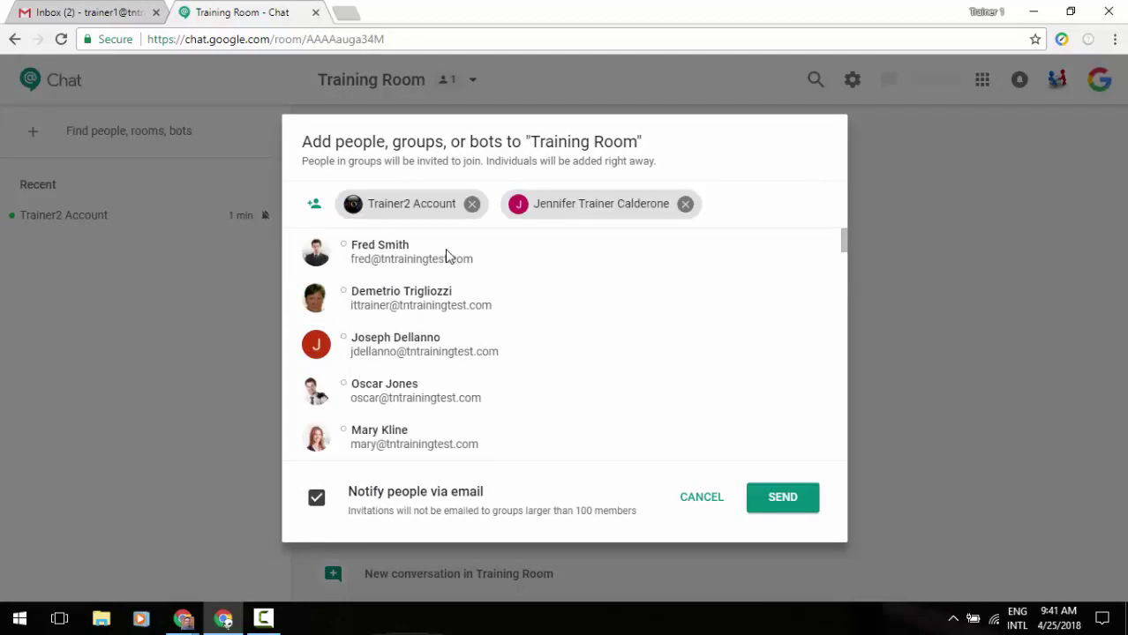
pyautogui.click(446, 251)
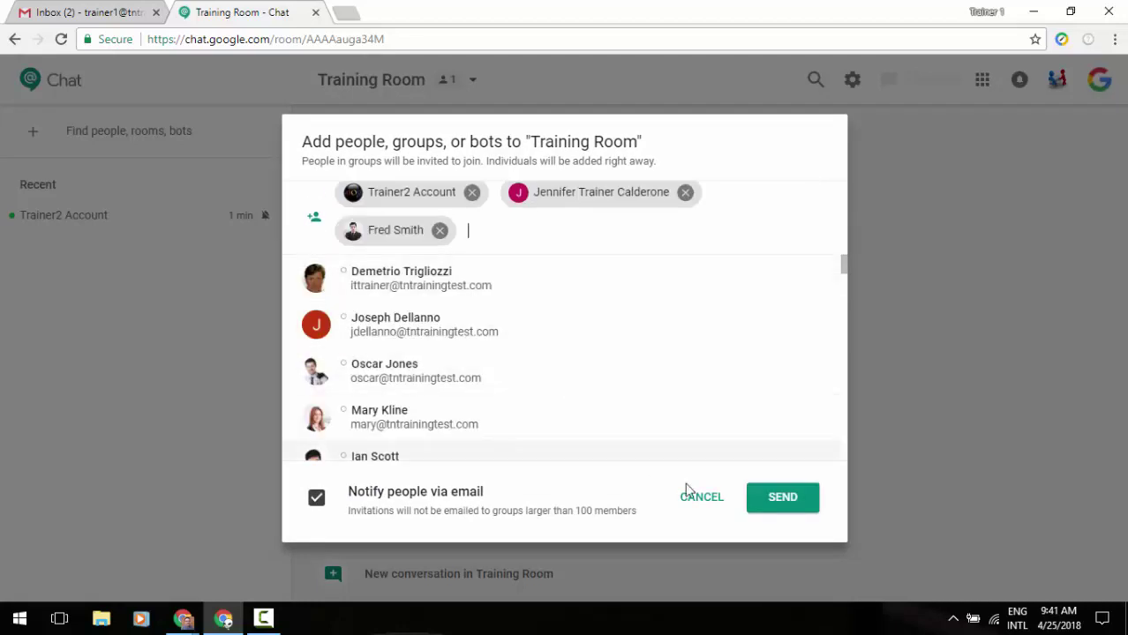
pyautogui.click(782, 497)
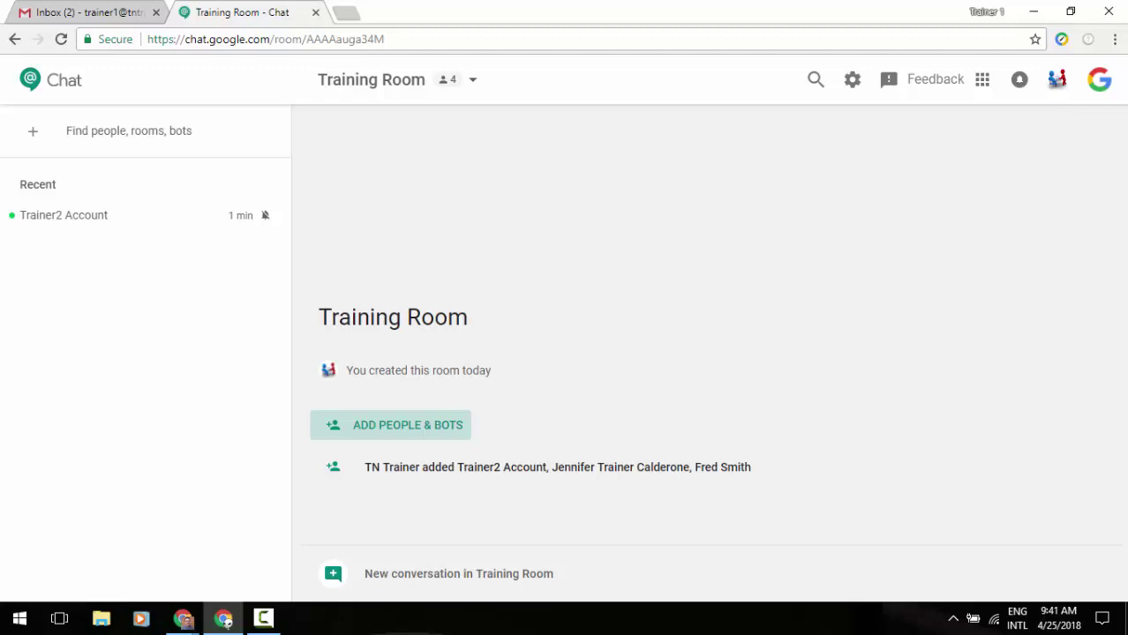
# Step: Read the "Training Room" invitation email in Trainer2's Gmail window and return to the Chat window
pyautogui.click(183, 619)
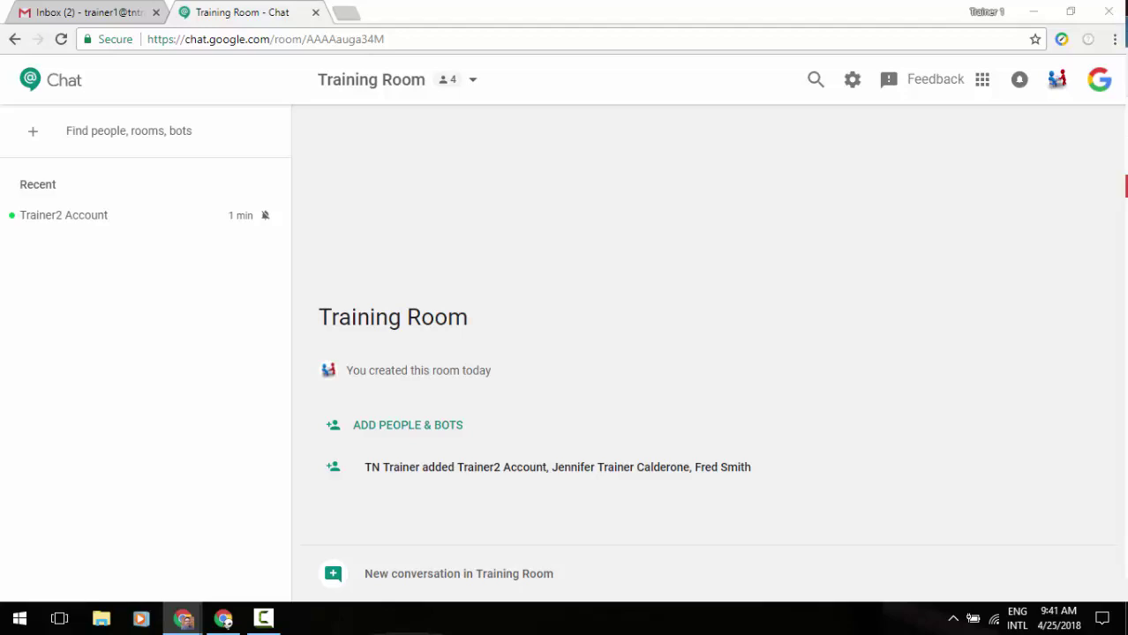
pyautogui.moveTo(1127, 168); pyautogui.dragTo(121, 33)
pyautogui.doubleClick(121, 33)
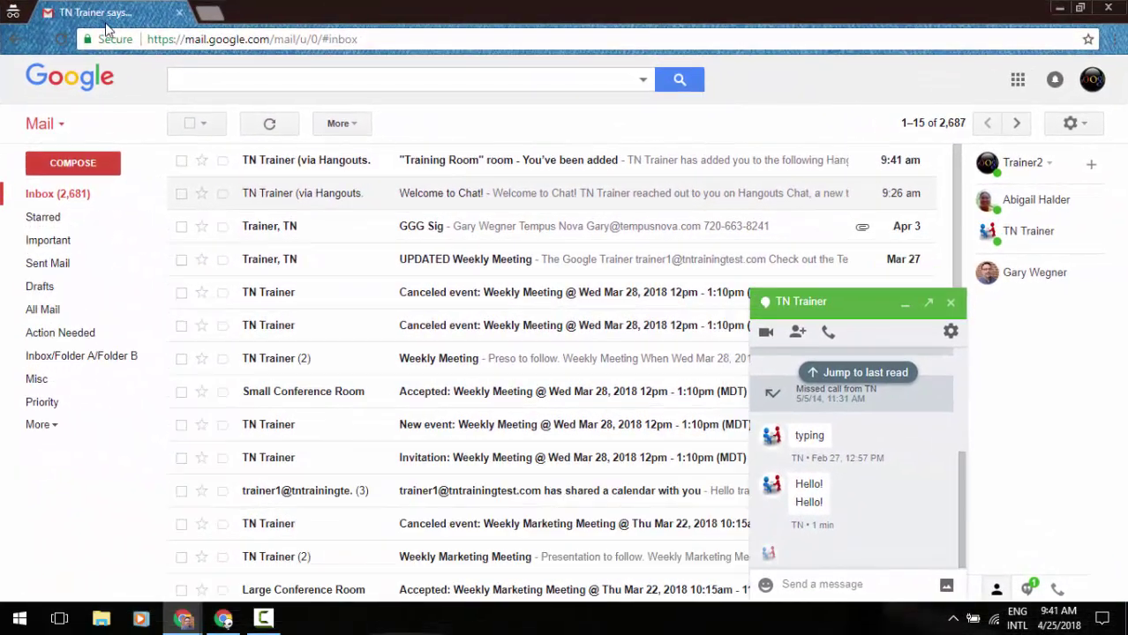
pyautogui.click(559, 160)
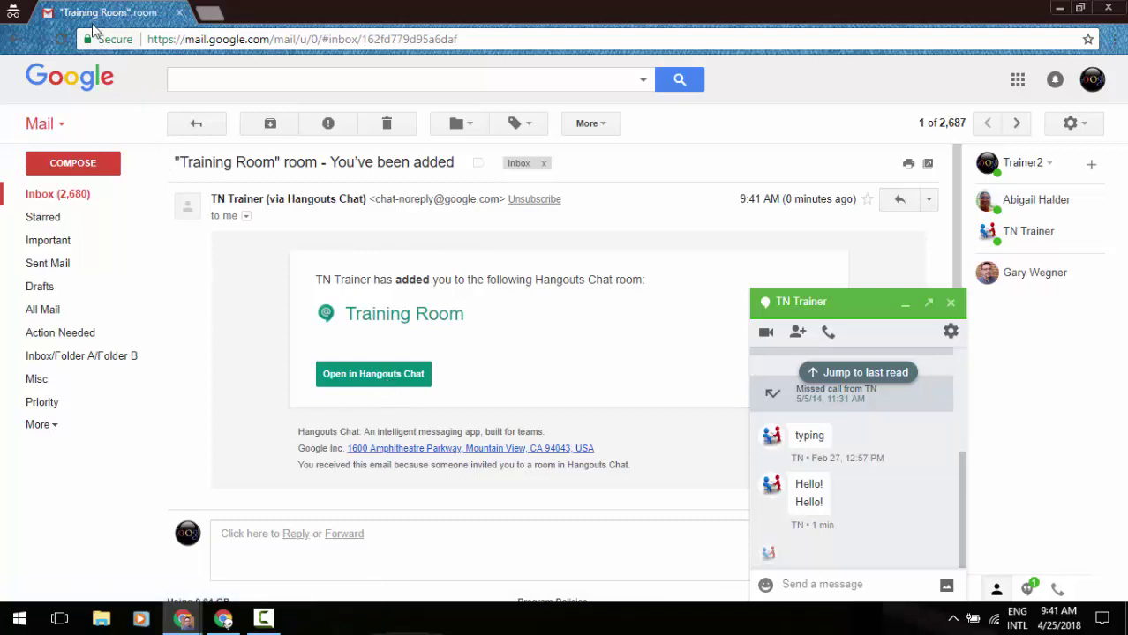
pyautogui.moveTo(111, 16); pyautogui.dragTo(1127, 31)
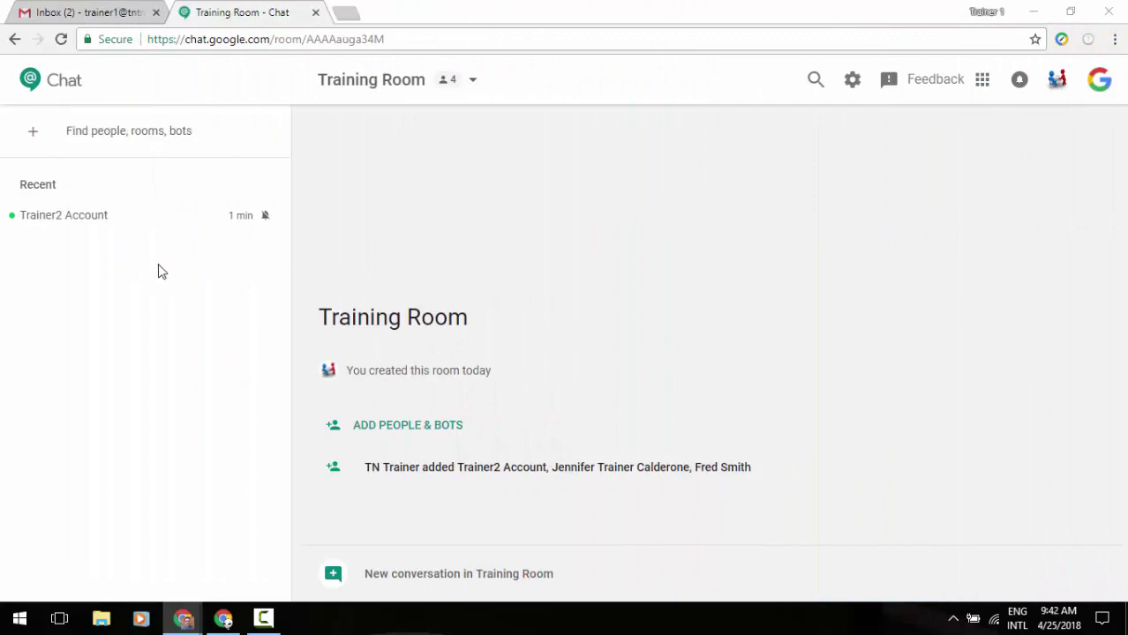
# Step: Create a second room named "training room" in lowercase and start a new conversation in it
pyautogui.click(60, 125)
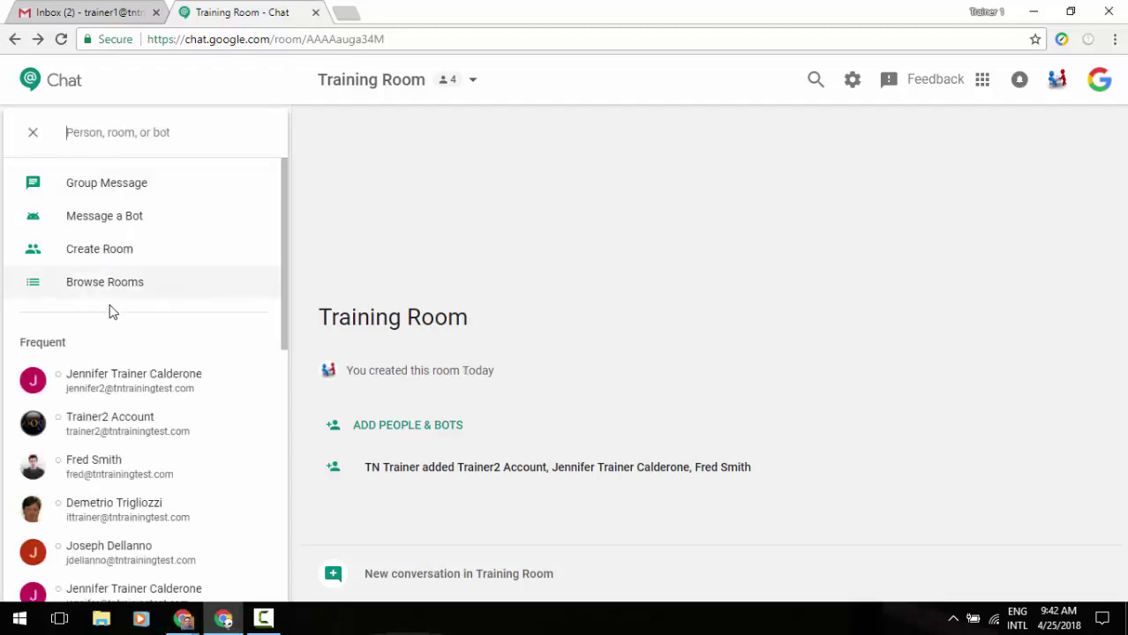
pyautogui.click(173, 284)
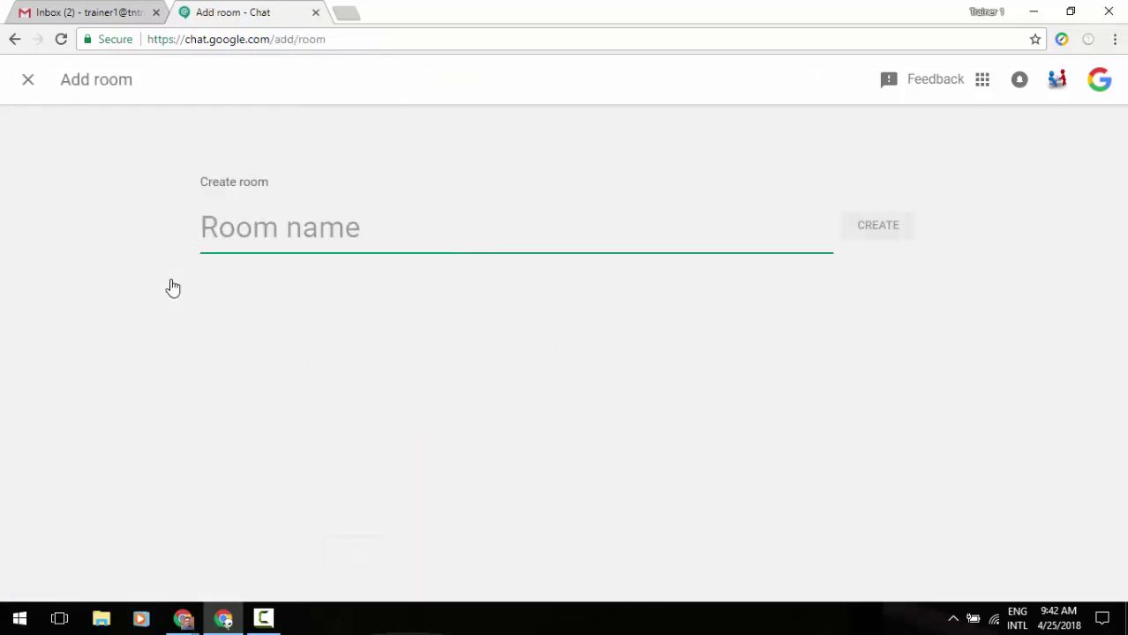
pyautogui.write('training')
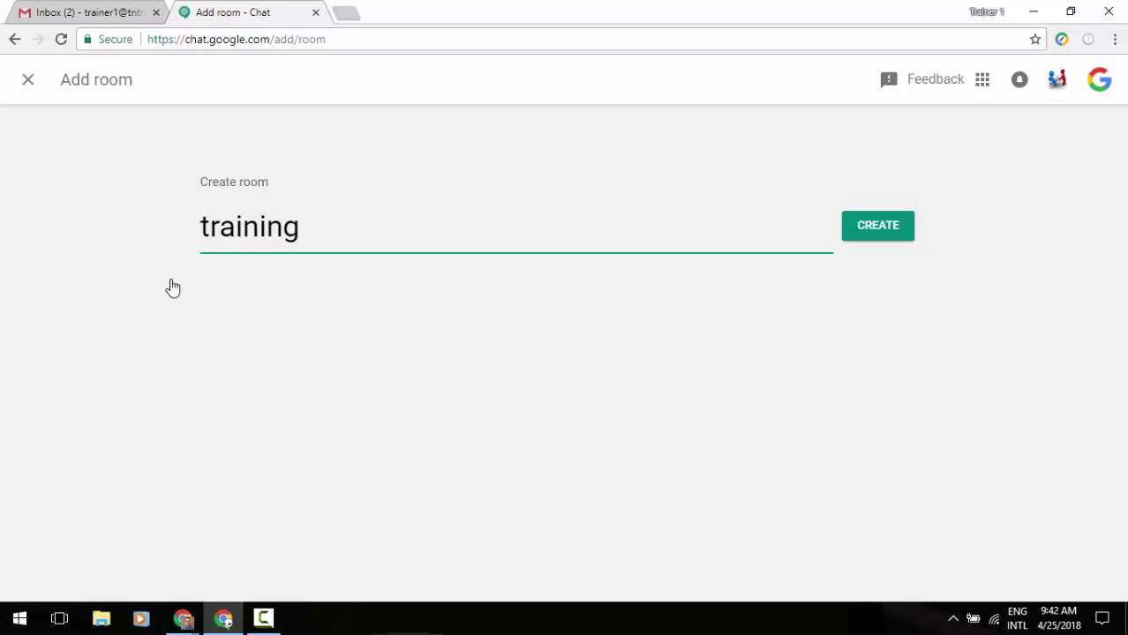
pyautogui.write(' room')
pyautogui.press('Return')
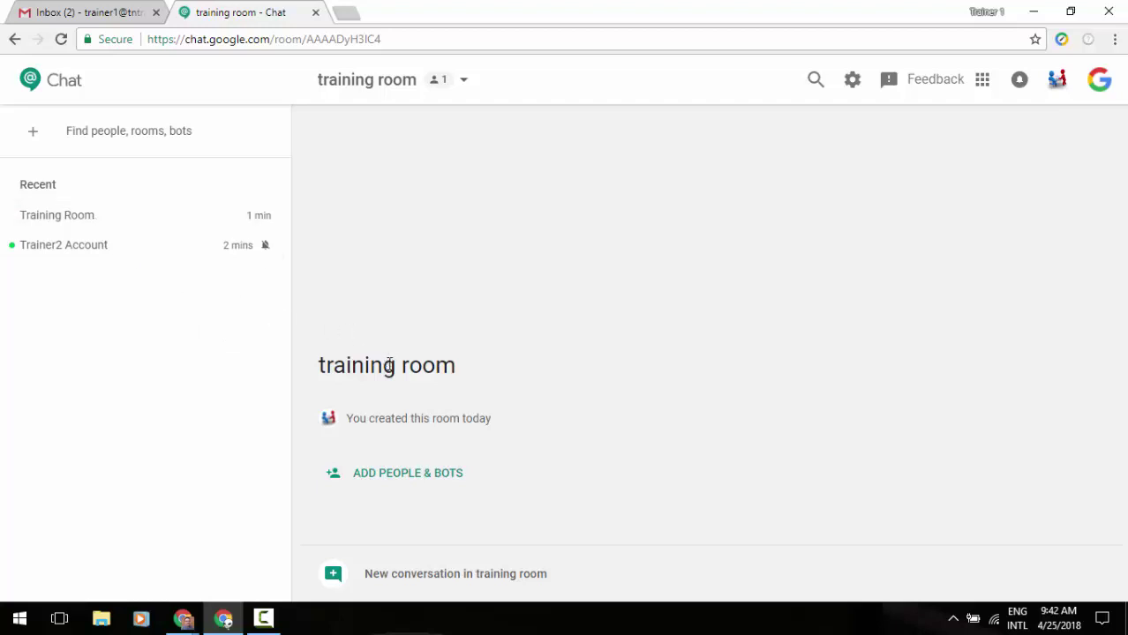
pyautogui.click(432, 583)
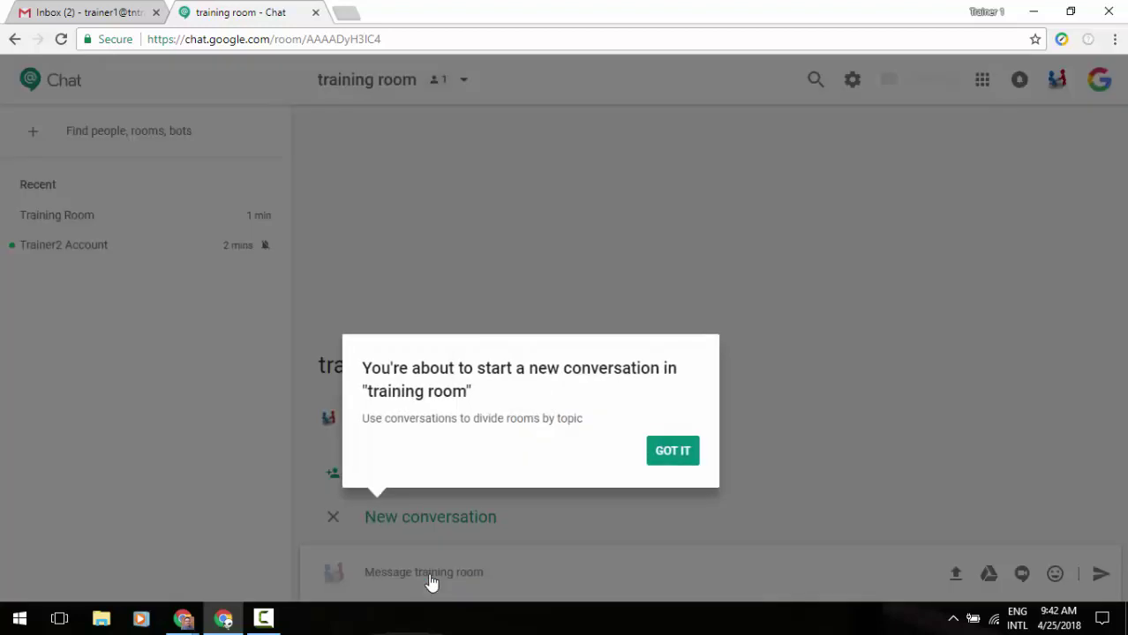
pyautogui.click(672, 451)
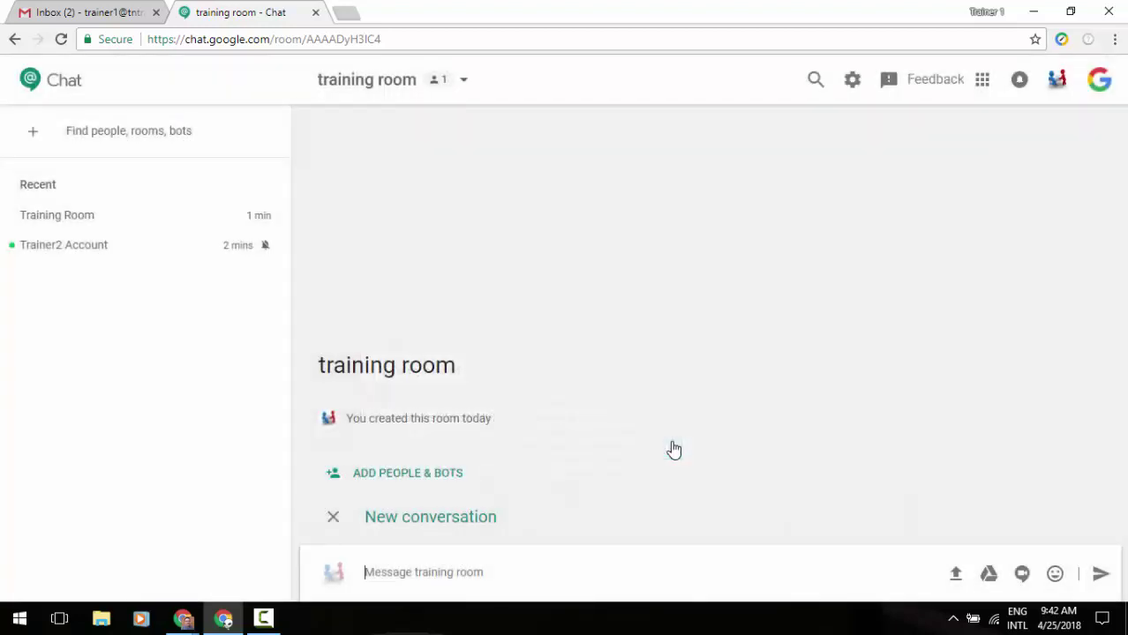
# Step: Find the Google Drive bot among the suggested bots and open a direct message with it
pyautogui.click(31, 138)
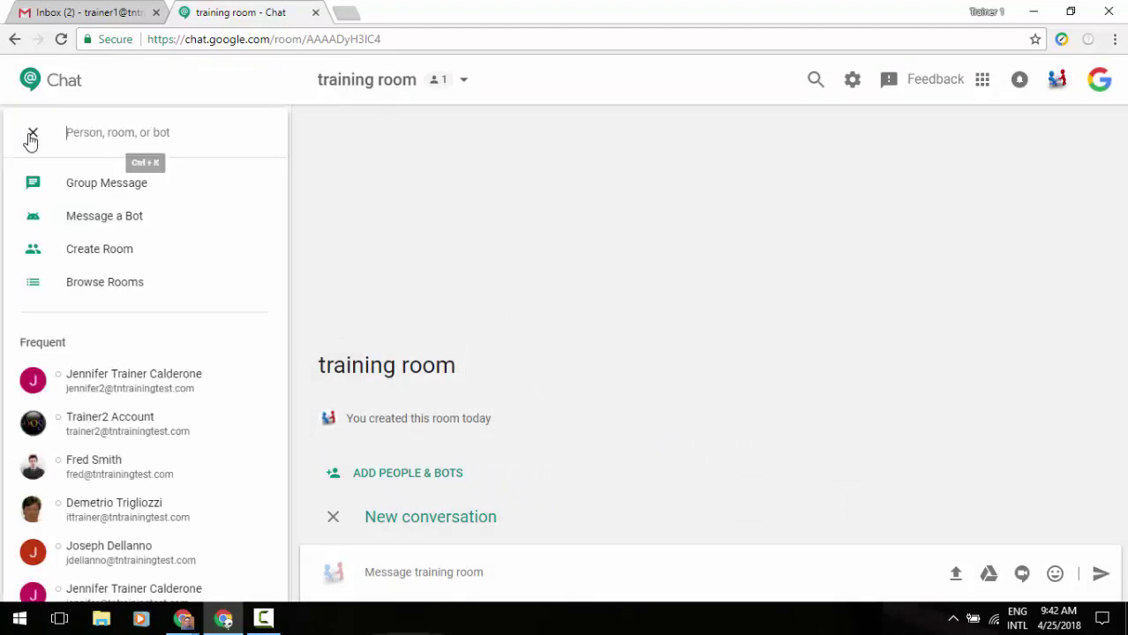
pyautogui.click(150, 220)
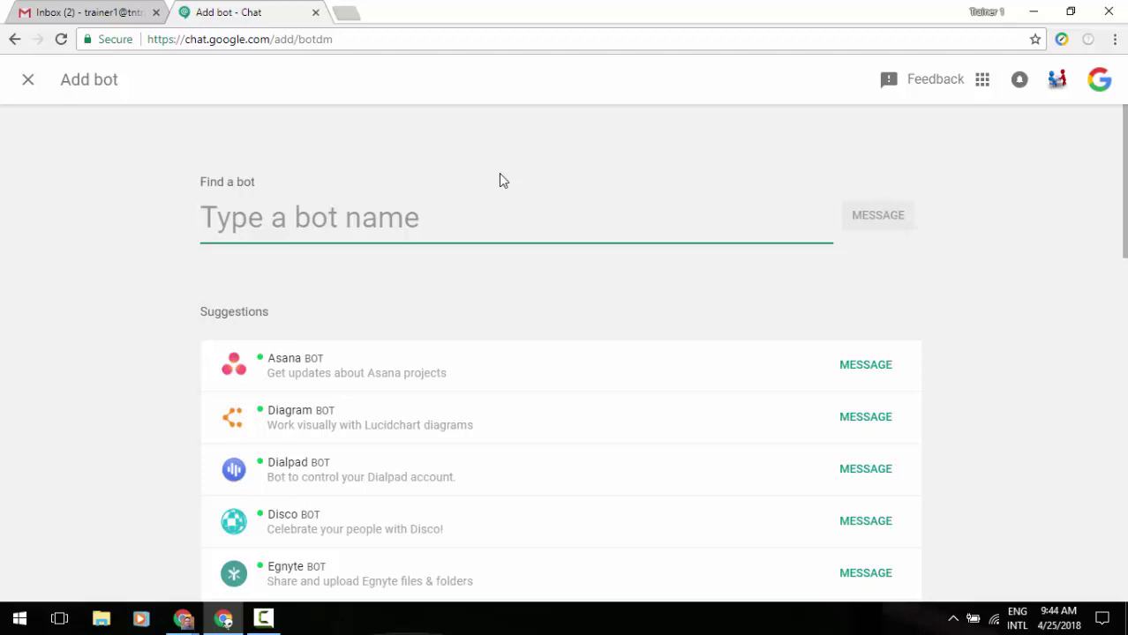
pyautogui.scroll(-6, 171, 411)
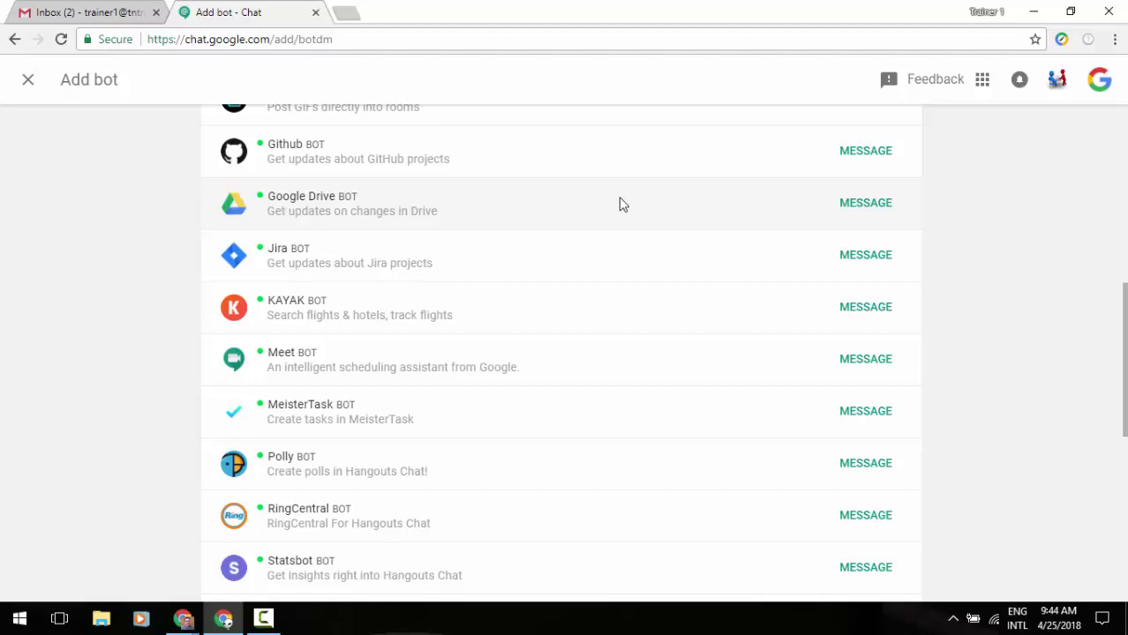
pyautogui.click(876, 204)
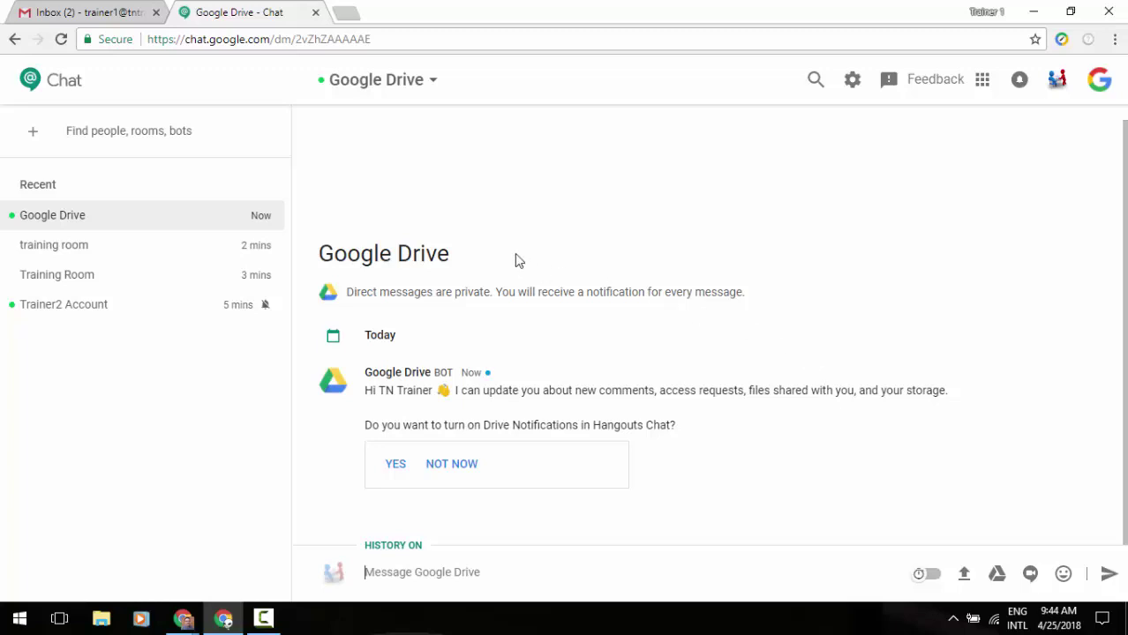
pyautogui.click(36, 134)
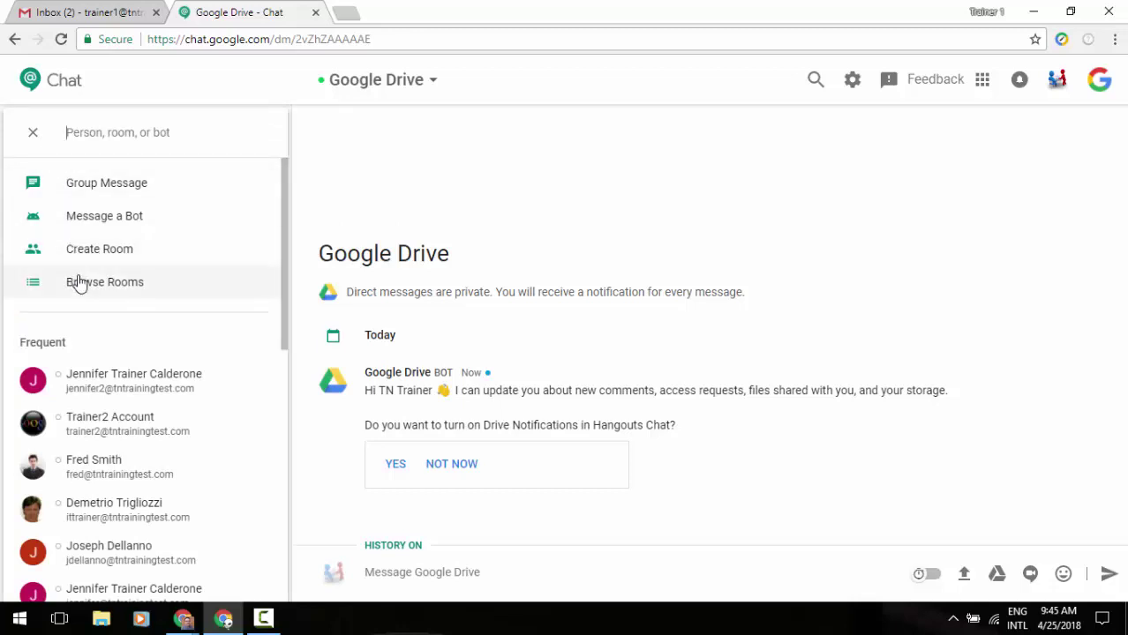
pyautogui.click(33, 133)
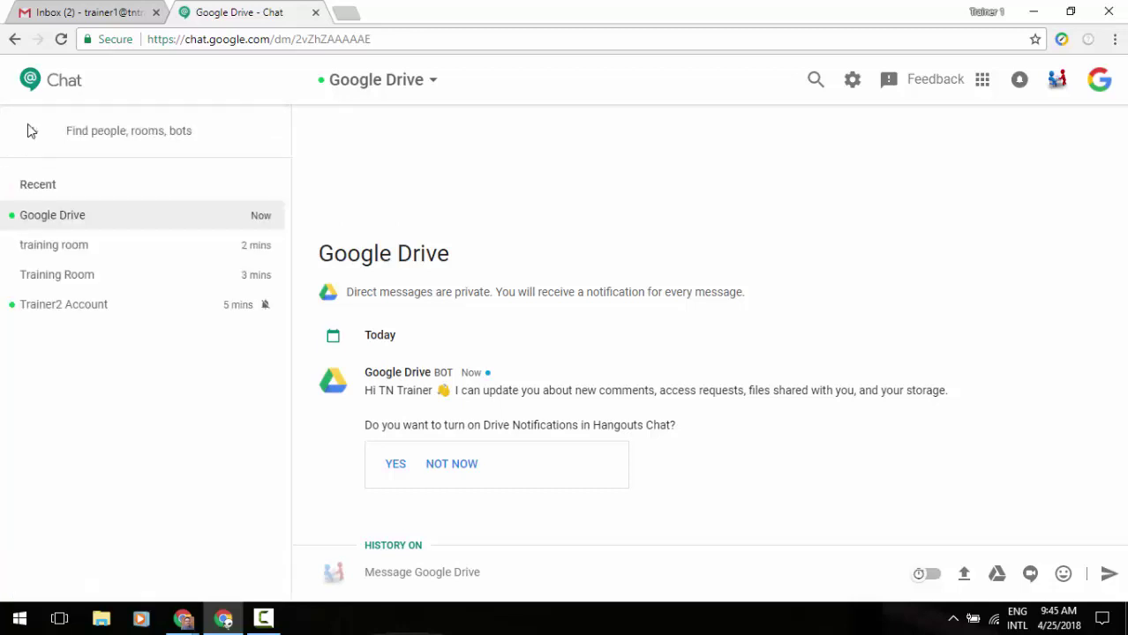
# Step: Attach the Star Wars Time Sheet file from the computer to the direct message with Trainer2 Account
pyautogui.click(43, 304)
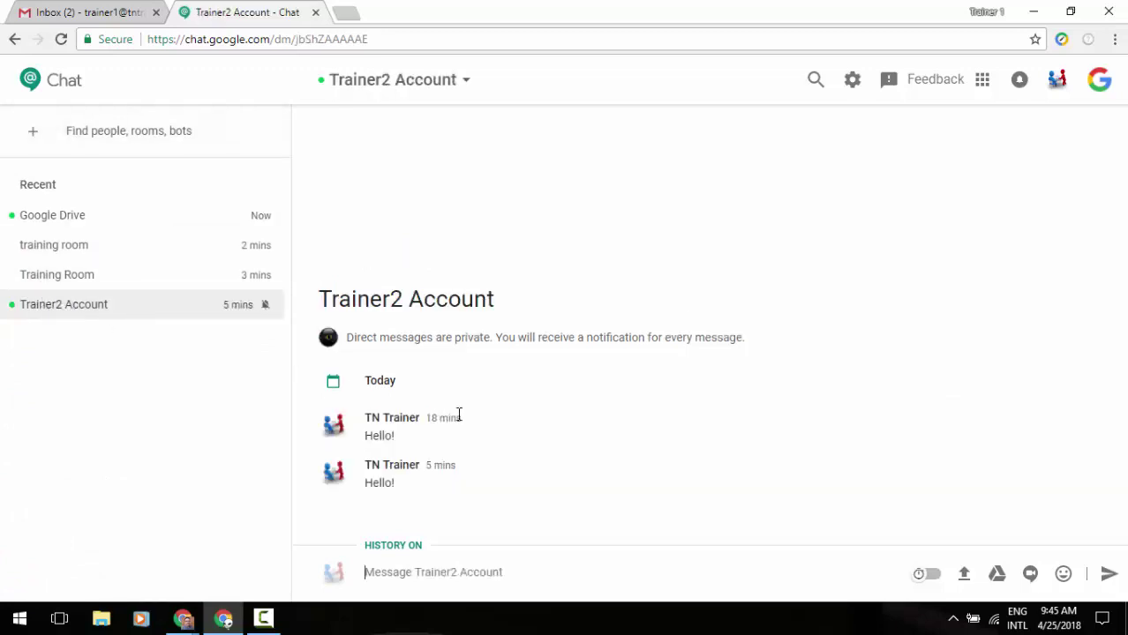
pyautogui.click(965, 575)
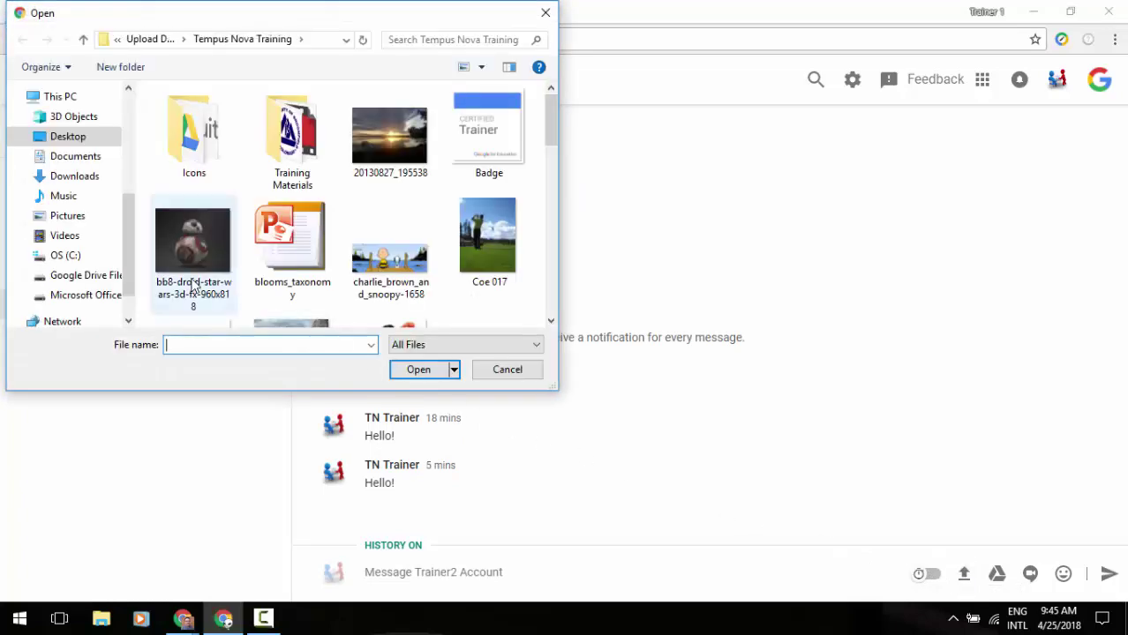
pyautogui.scroll(-5, 190, 265)
pyautogui.scroll(-2, 190, 277)
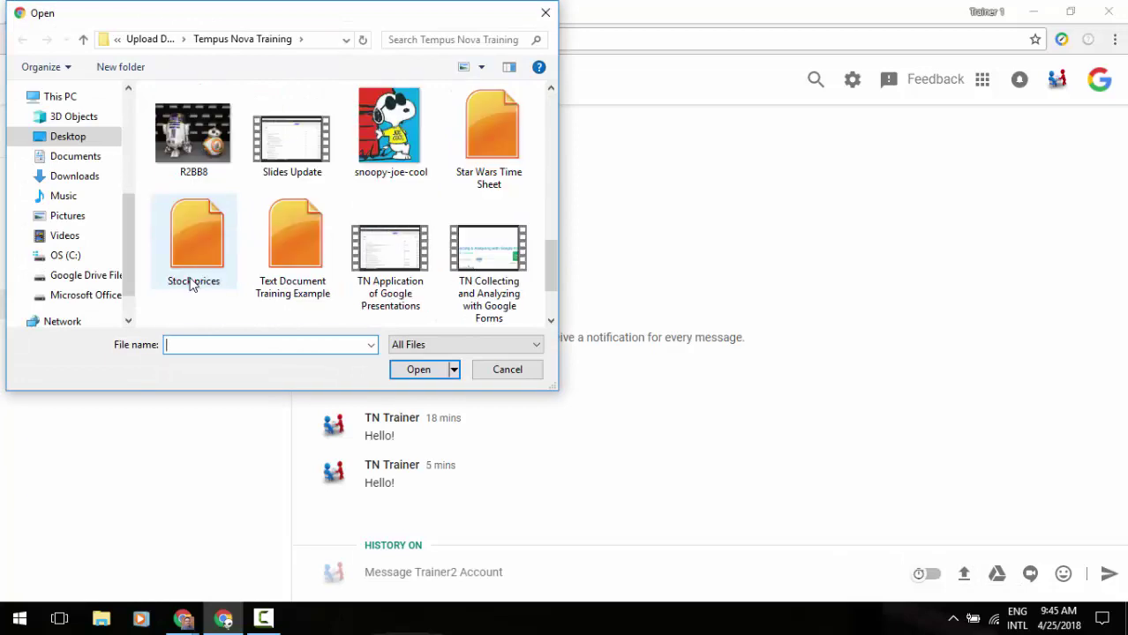
pyautogui.click(477, 142)
pyautogui.click(422, 370)
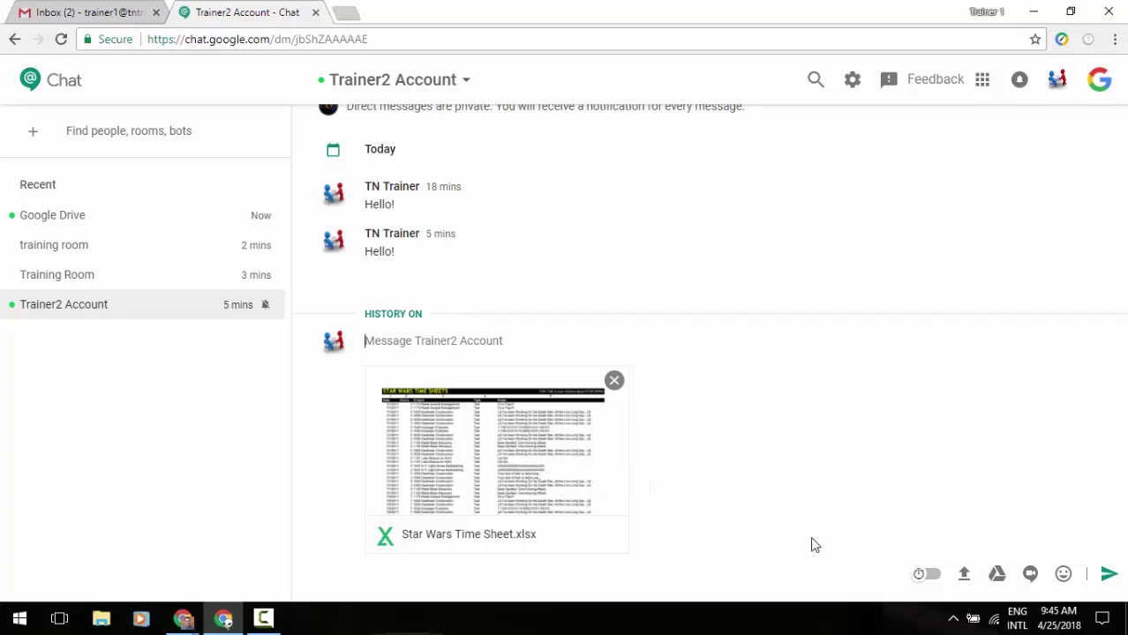
# Step: Replace the attached file with the Stock prices spreadsheet from My Drive and add a smiling-face emoji to the message
pyautogui.click(996, 575)
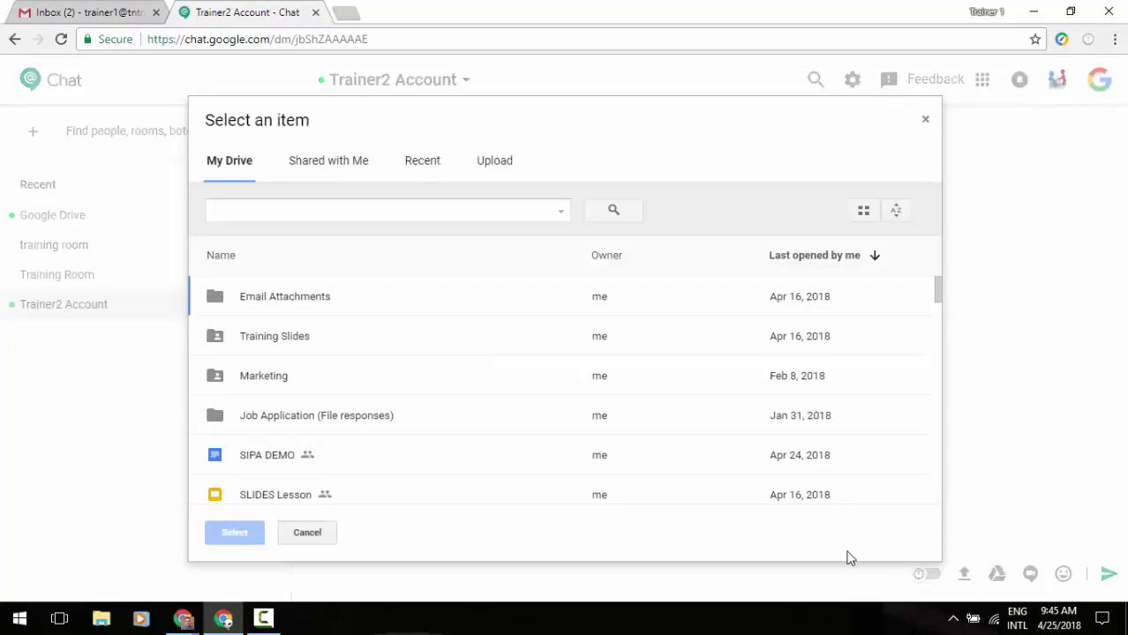
pyautogui.scroll(-1, 366, 438)
pyautogui.scroll(-3, 364, 438)
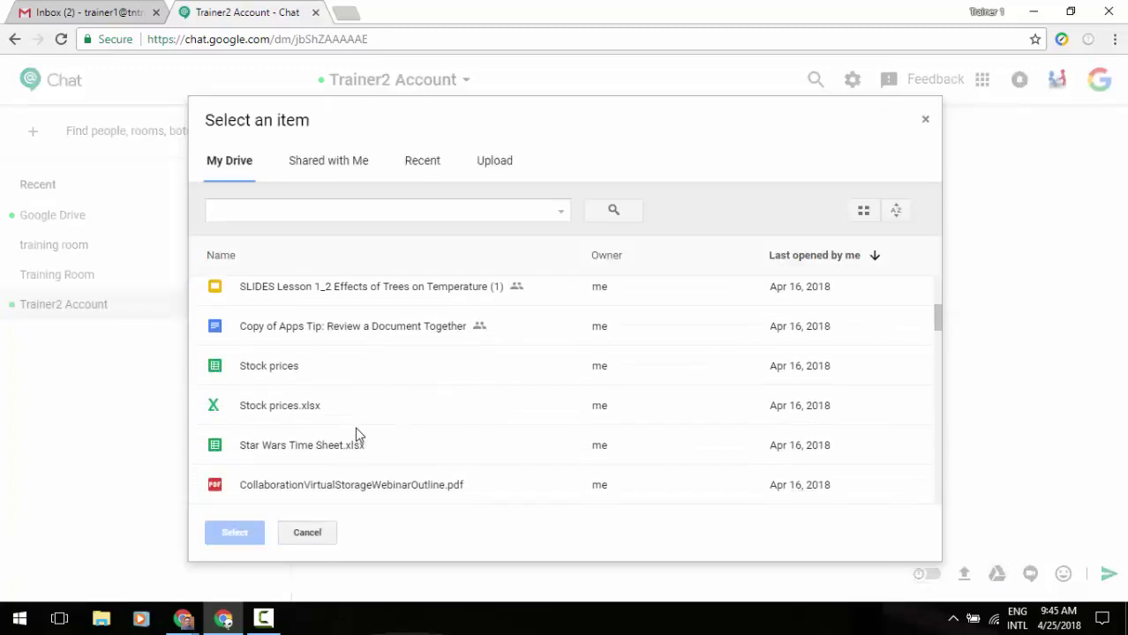
pyautogui.click(280, 368)
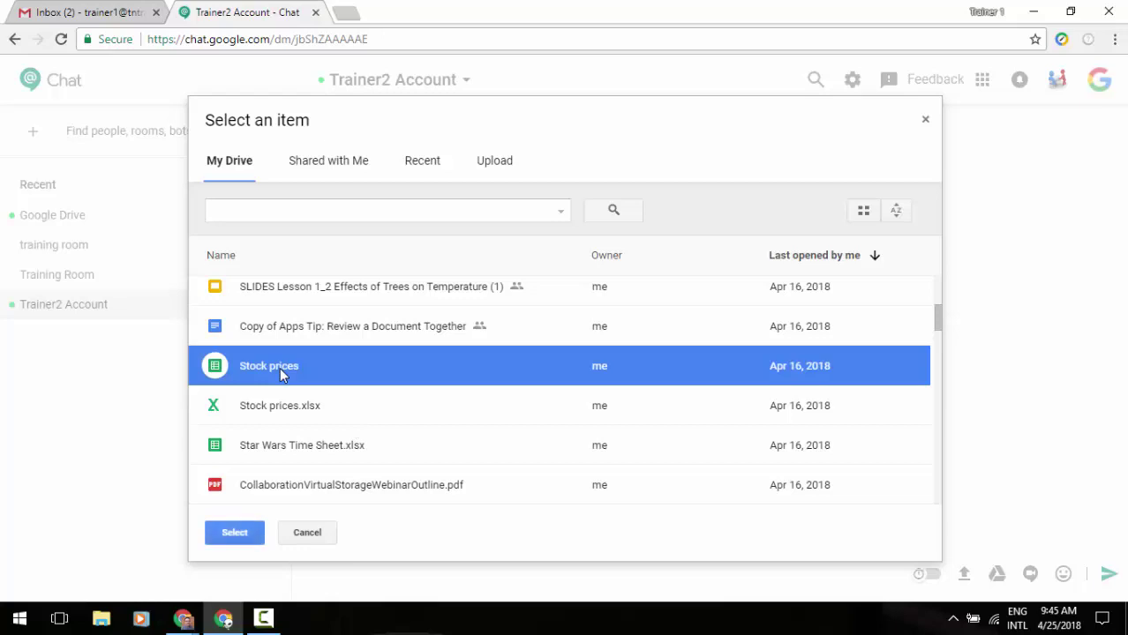
pyautogui.click(234, 533)
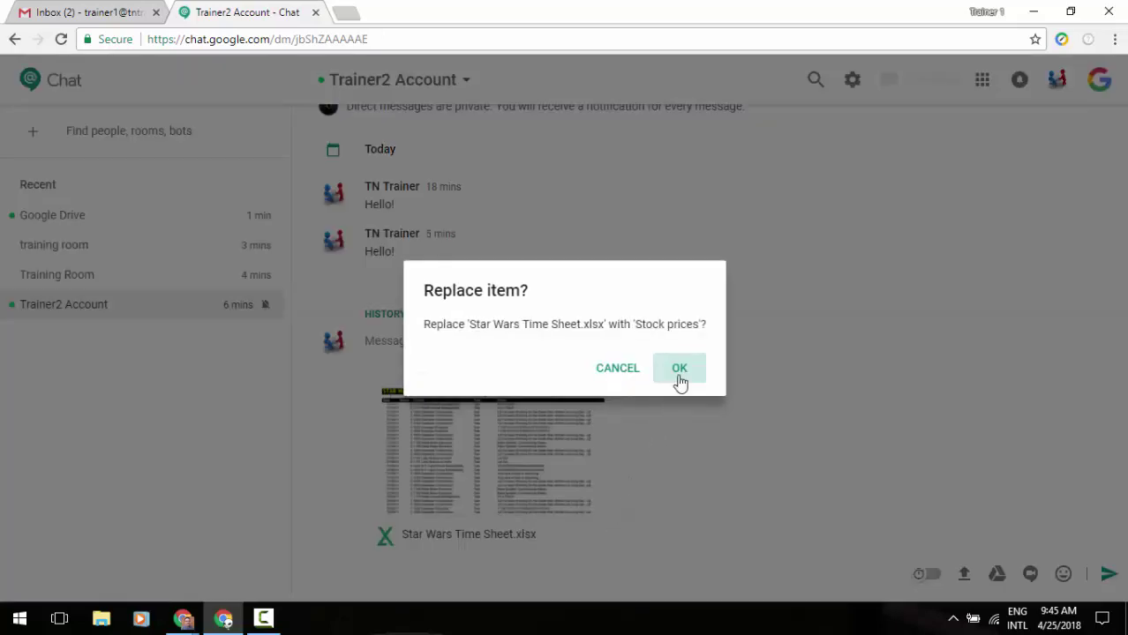
pyautogui.click(680, 376)
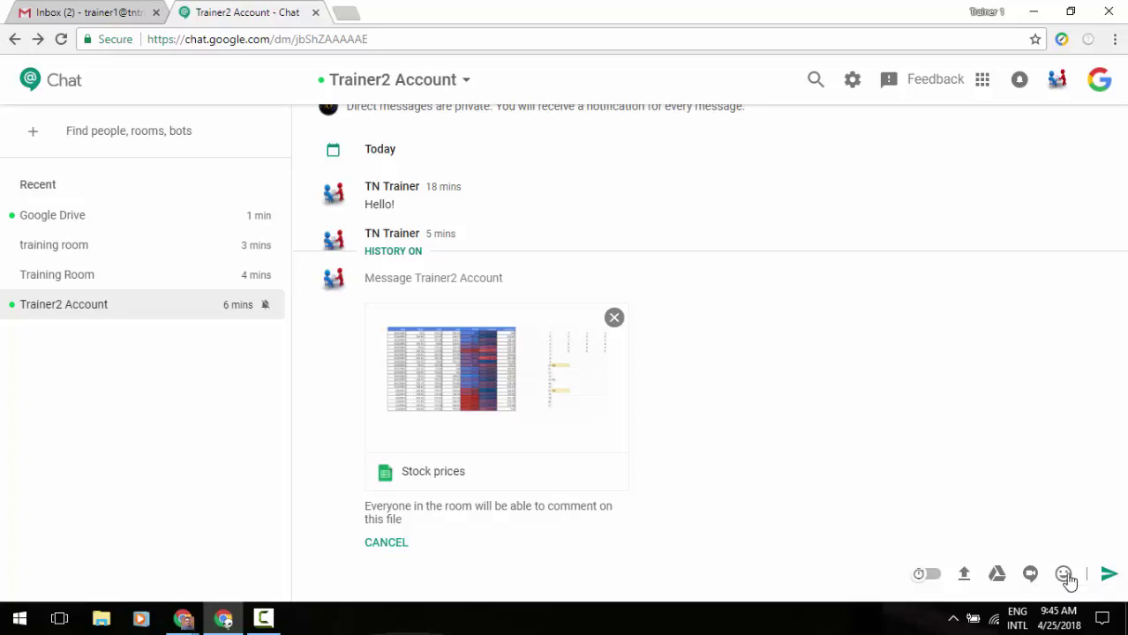
pyautogui.click(1064, 575)
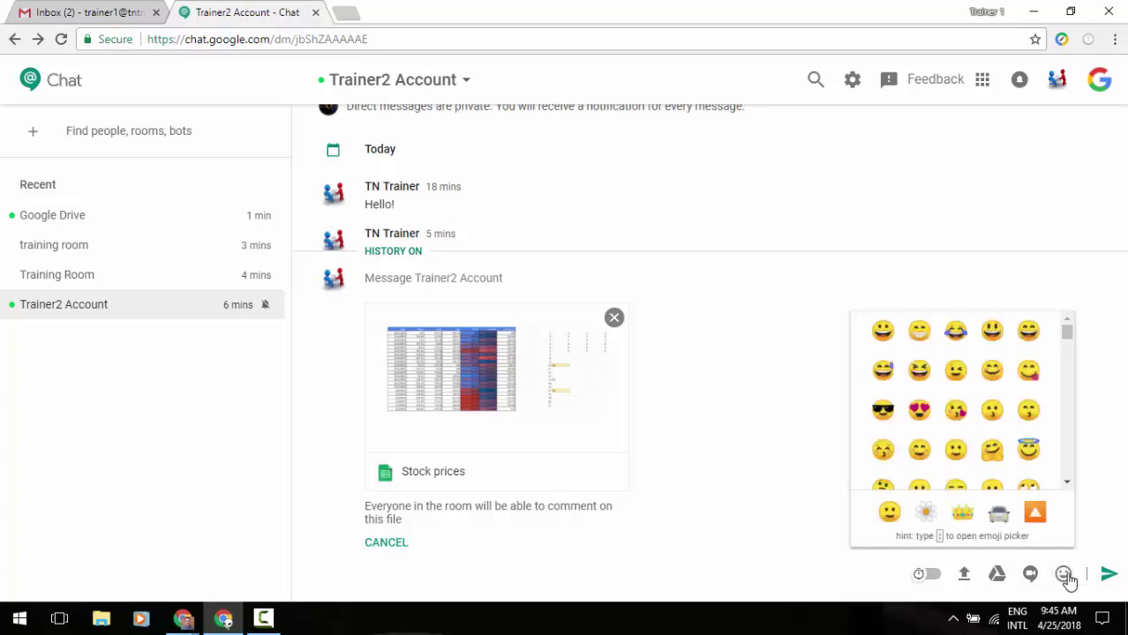
pyautogui.click(993, 370)
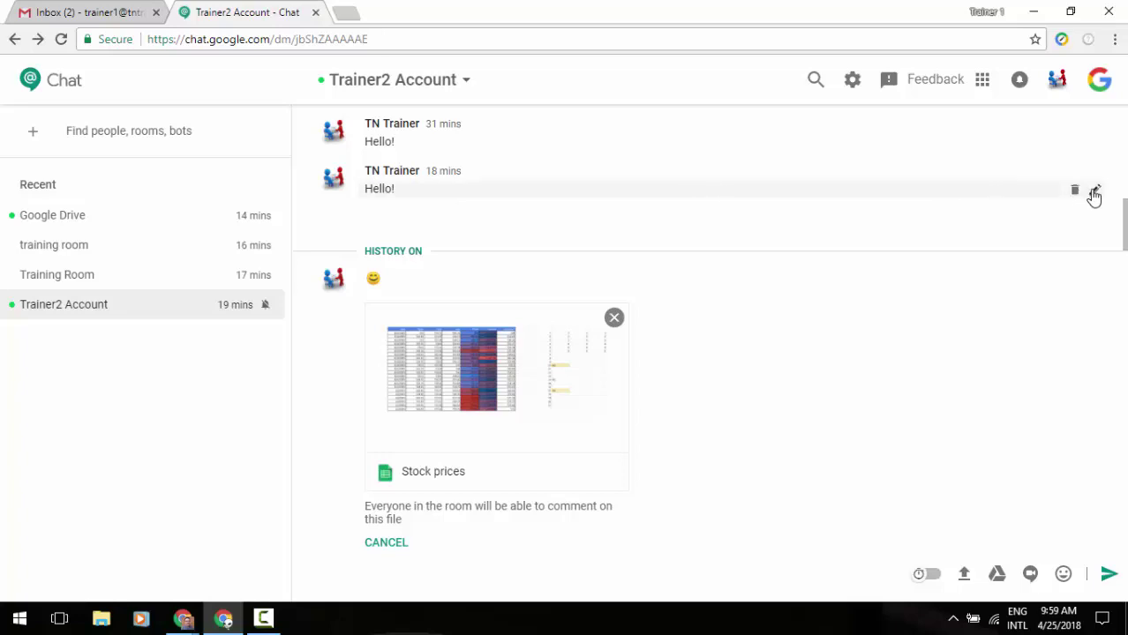
# Step: Edit the second "Hello!" message to read "Hello! How are you today??" and update it
pyautogui.click(1094, 193)
pyautogui.write('Hello! How')
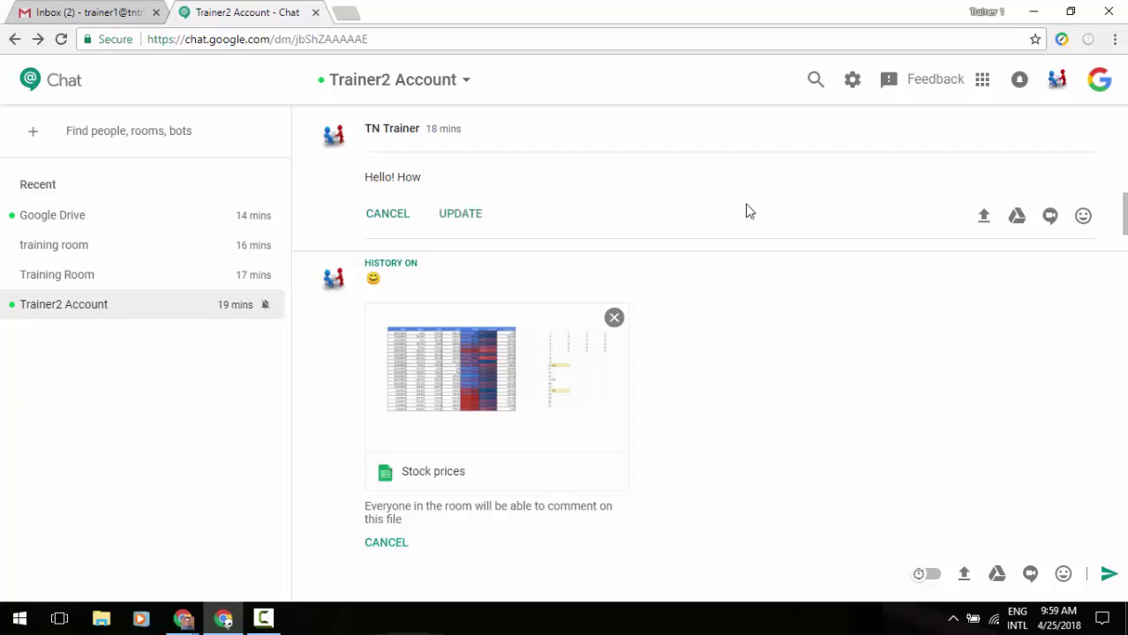
pyautogui.write(' are you today??')
pyautogui.click(470, 218)
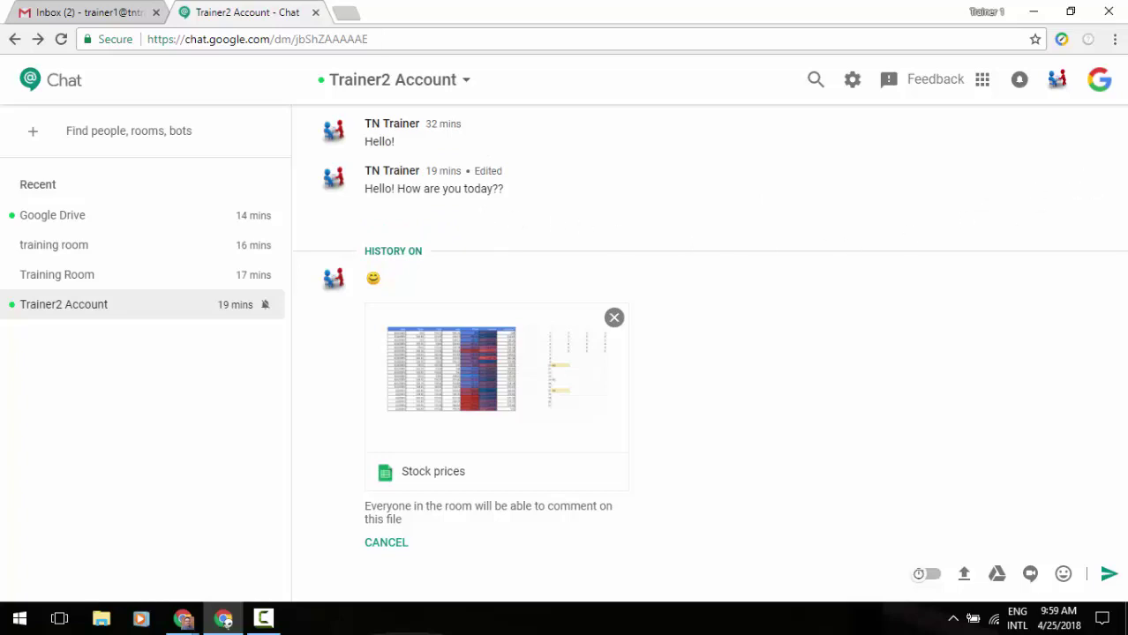
# Step: Examine the edit notice and its chat.google.com link in Trainer2's Gmail window, and return to the Chat window to check the message's Edited label
pyautogui.hotkey('alt', 'Tab')
pyautogui.moveTo(1127, 53); pyautogui.dragTo(111, 5)
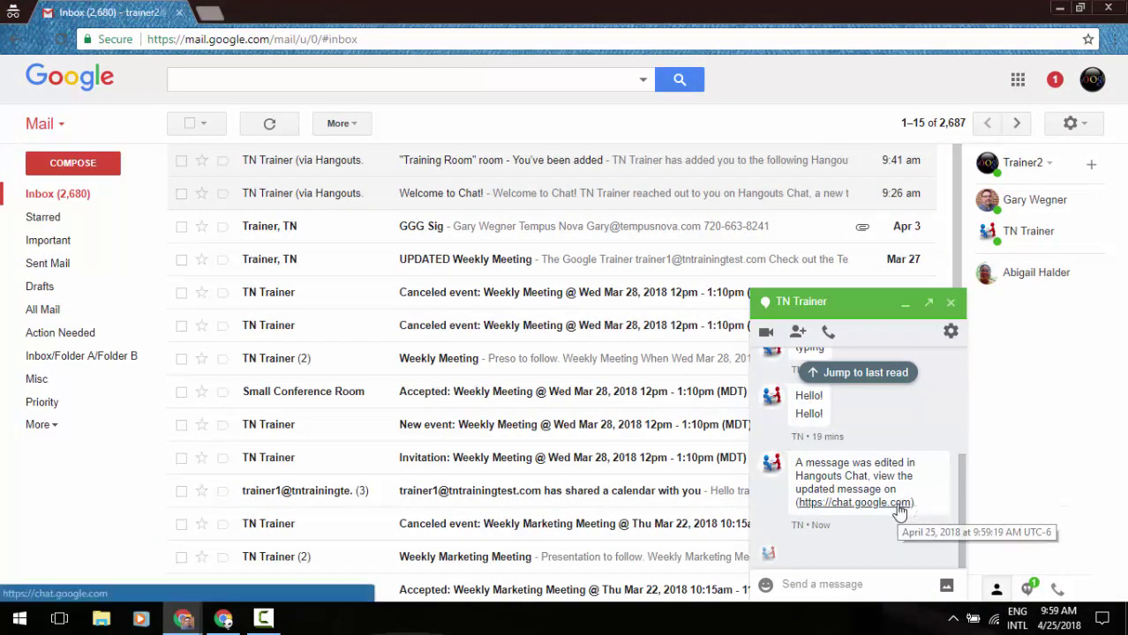
pyautogui.click(900, 503)
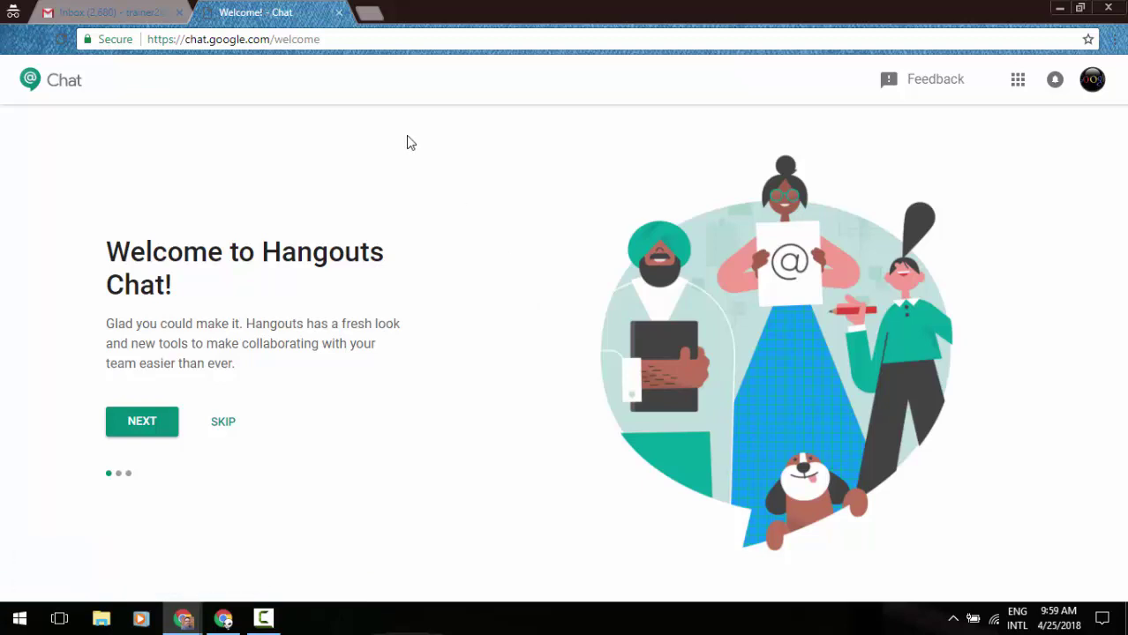
pyautogui.click(340, 13)
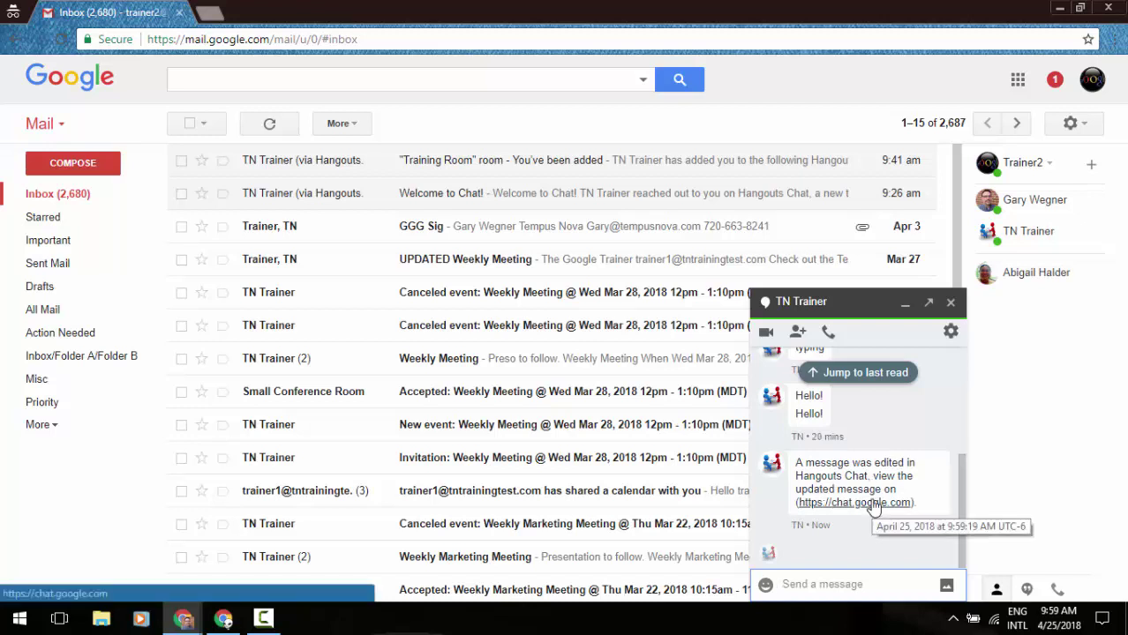
pyautogui.click(870, 375)
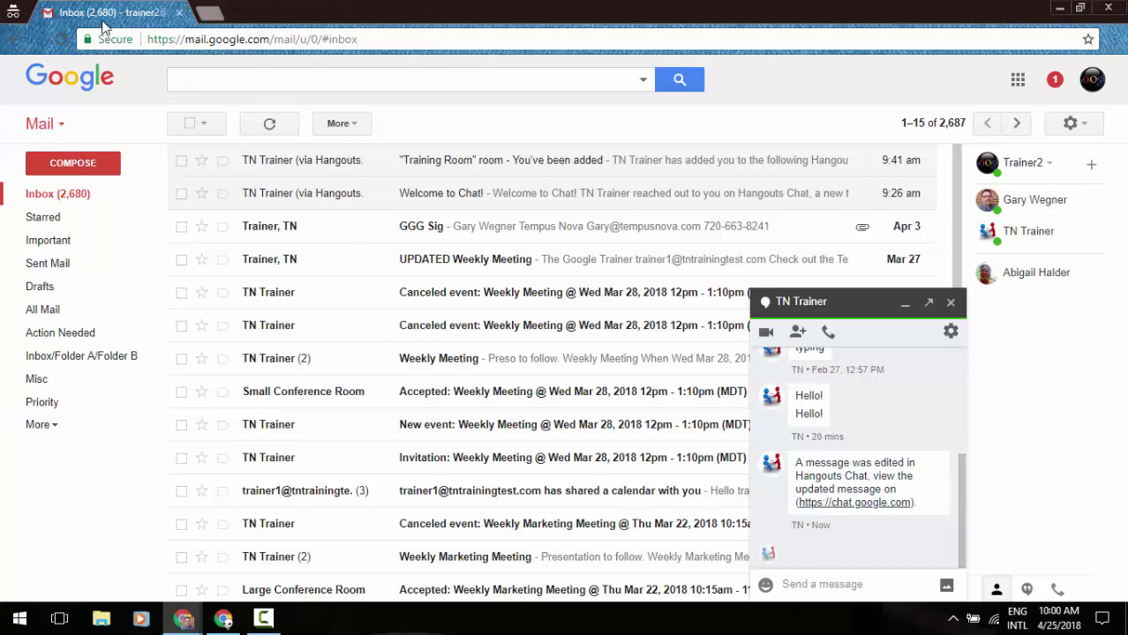
pyautogui.moveTo(103, 27); pyautogui.dragTo(1127, 150)
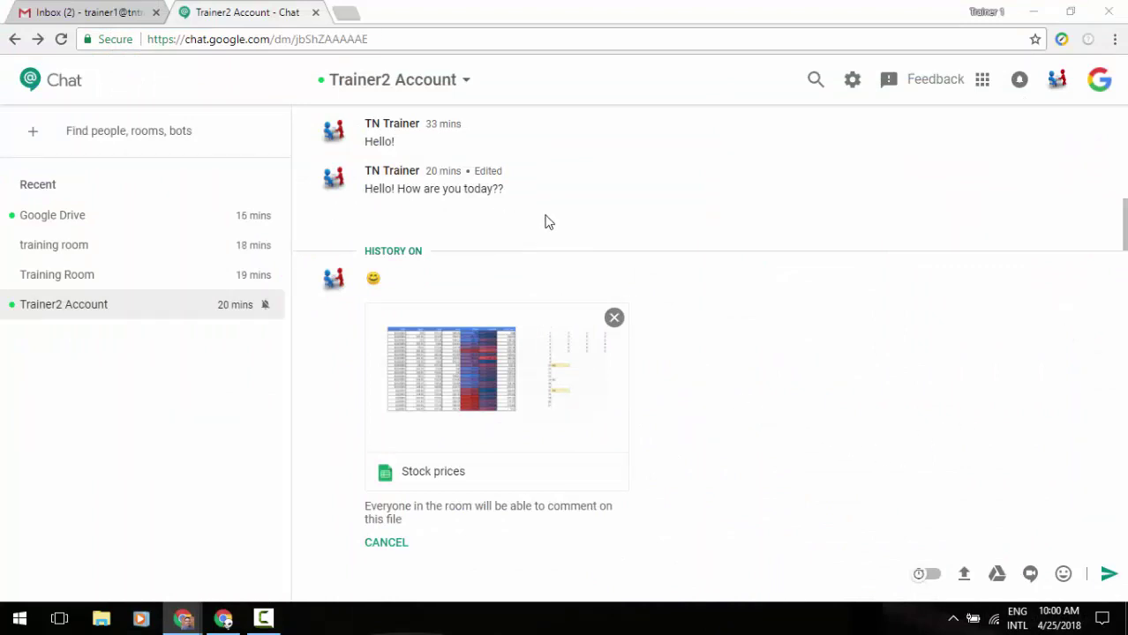
pyautogui.moveTo(465, 165)
pyautogui.doubleClick(500, 173)
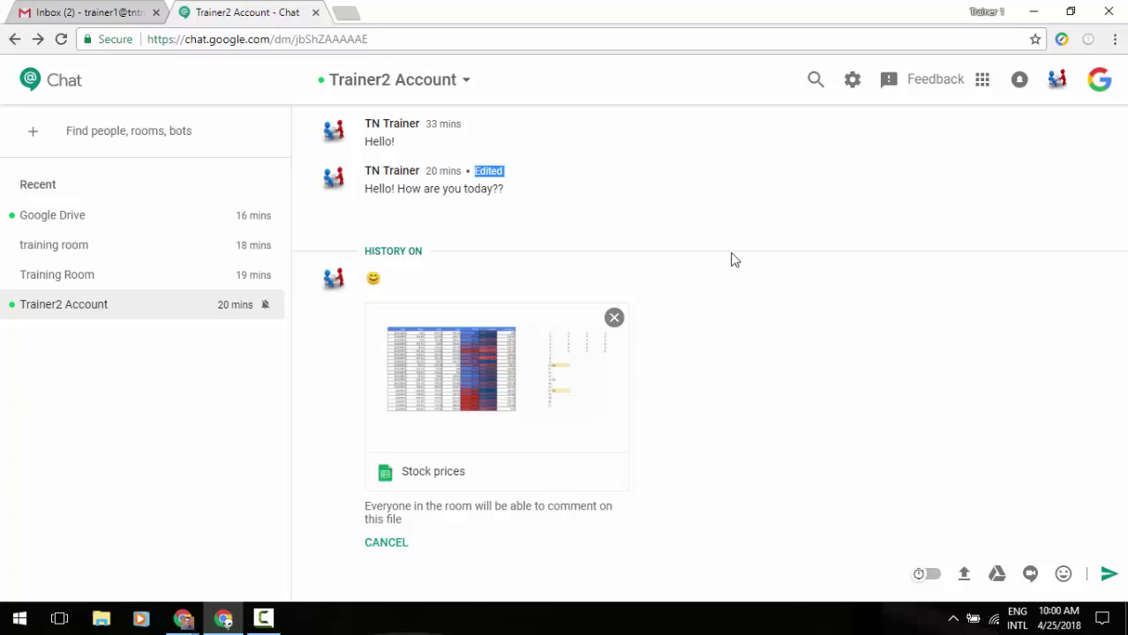
# Step: Permanently delete the first "Hello!" message from the conversation with Trainer2 Account
pyautogui.moveTo(1007, 197)
pyautogui.moveTo(1055, 151)
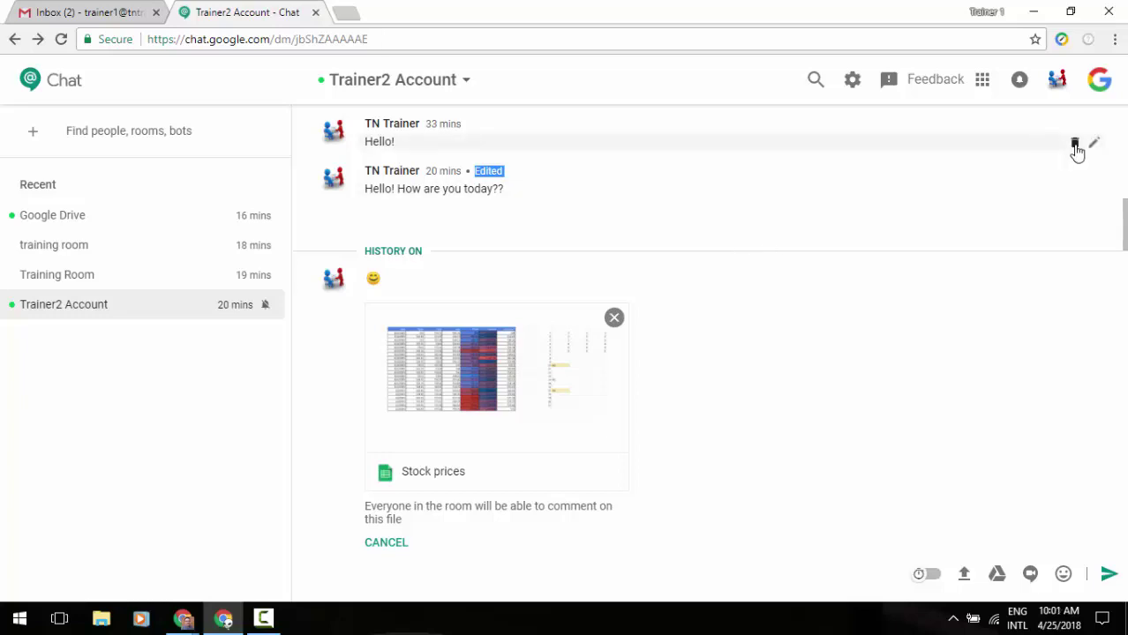
pyautogui.click(1074, 145)
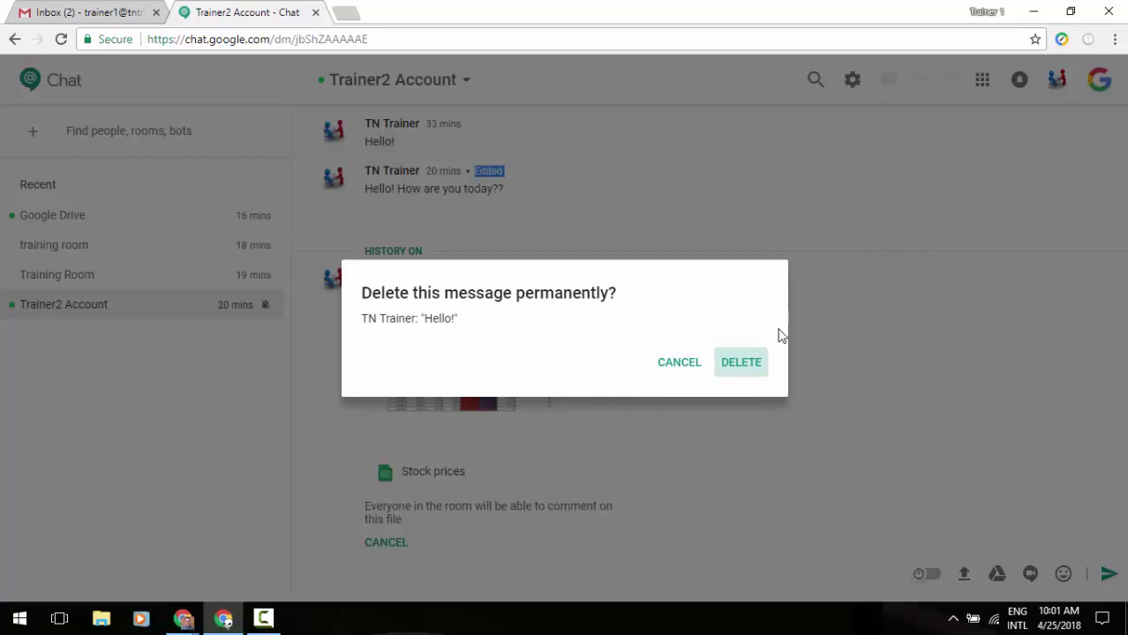
pyautogui.click(749, 366)
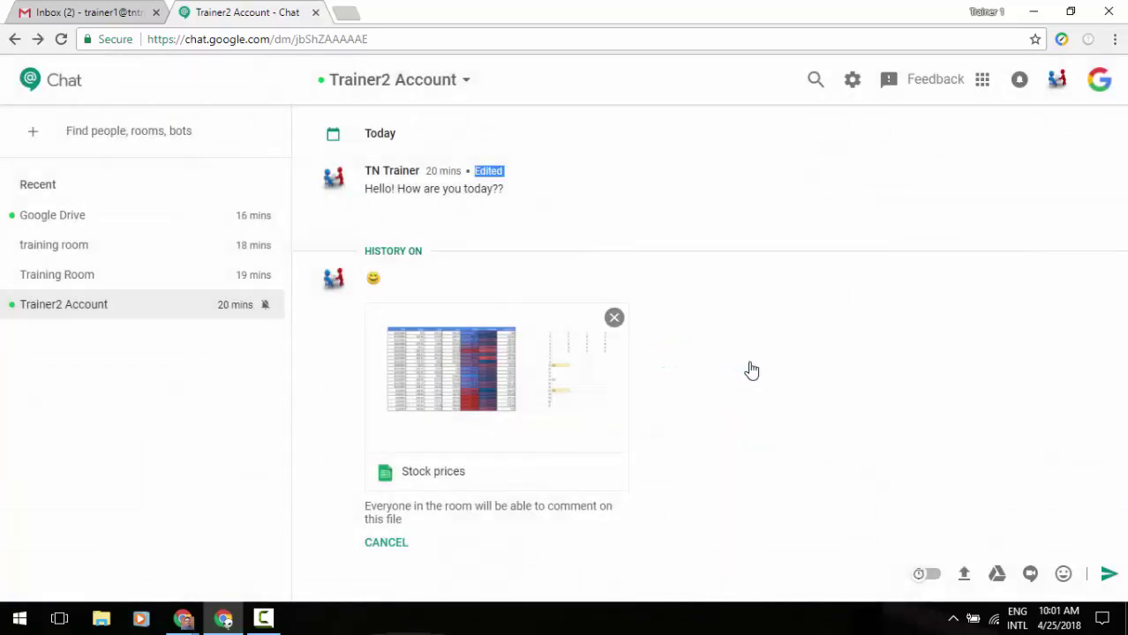